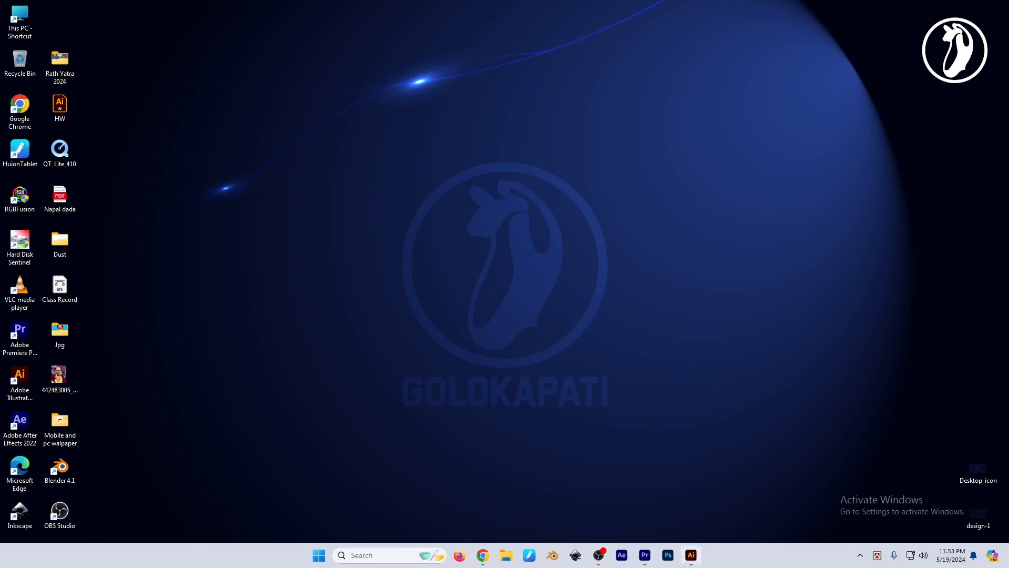
- Switch to Illustrator and bring the empty artboard of Class Record.ai into view
{"action": "left_click", "coordinate": [686, 561]}
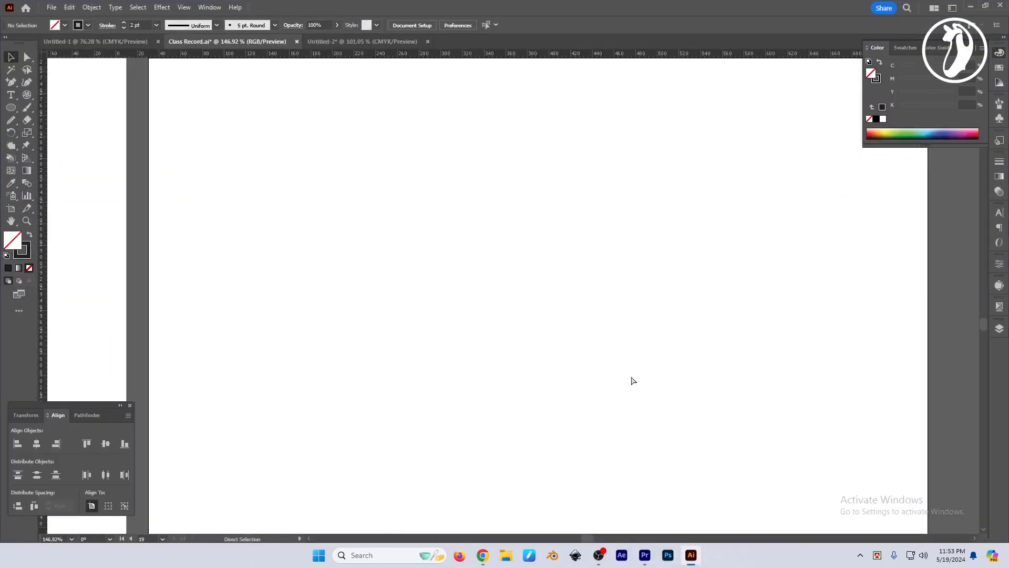
{"action": "left_click_drag", "start_coordinate": [673, 324], "coordinate": [658, 340]}
{"action": "left_click", "coordinate": [971, 47]}
{"action": "left_click_drag", "start_coordinate": [668, 279], "coordinate": [671, 266]}
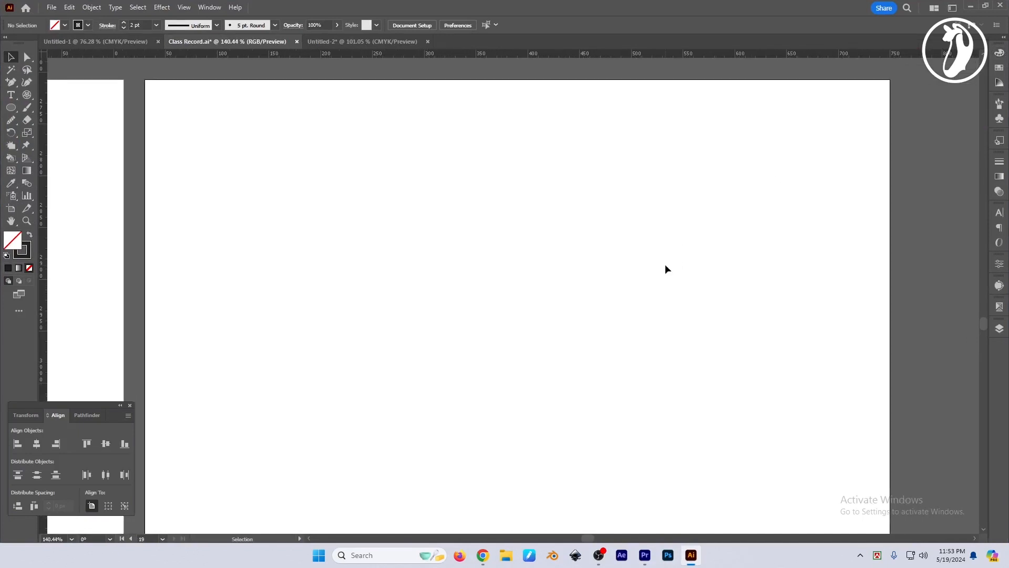
{"action": "left_click_drag", "start_coordinate": [17, 162], "coordinate": [48, 173]}
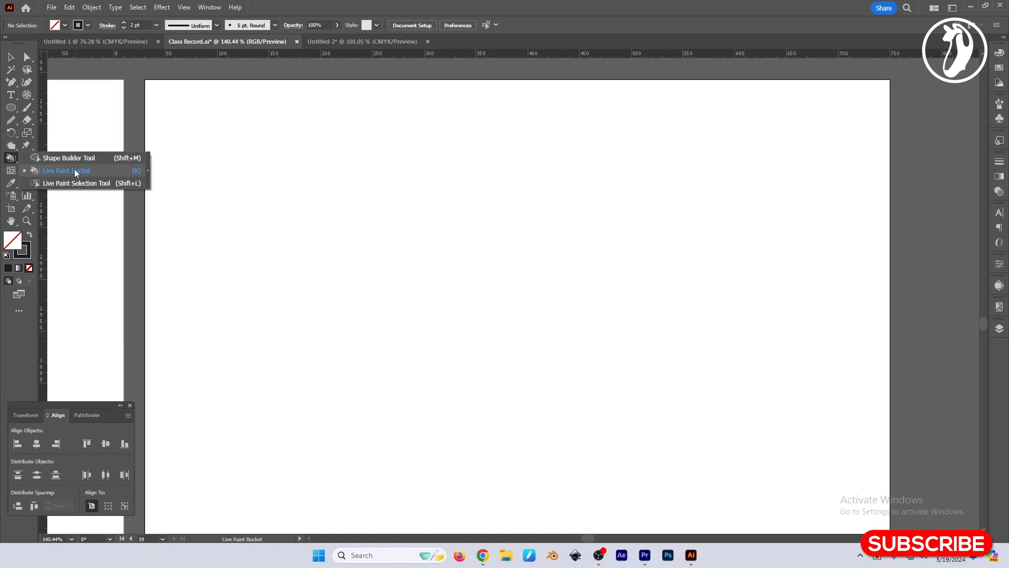
{"action": "left_click", "coordinate": [74, 173]}
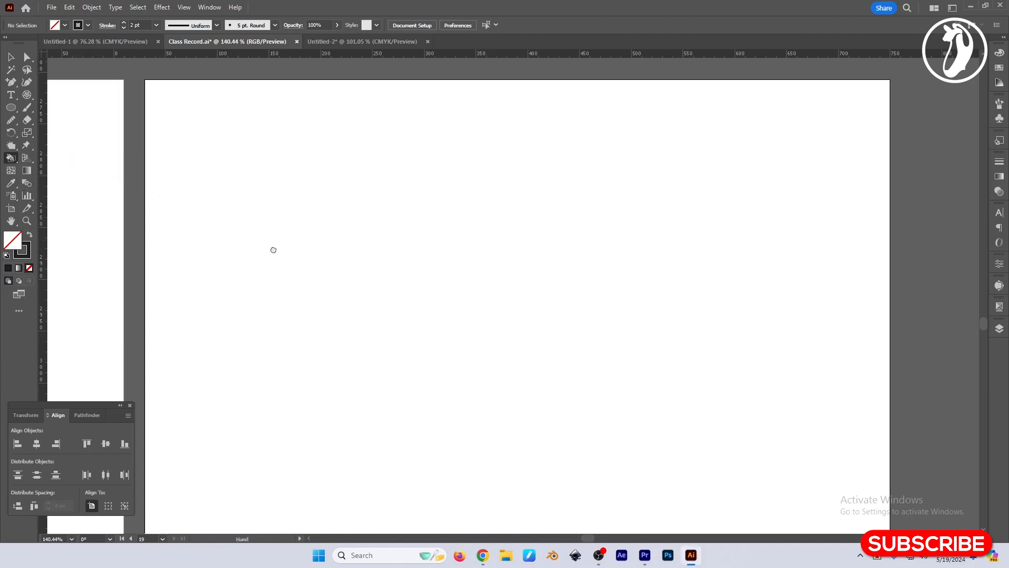
{"action": "left_click_drag", "start_coordinate": [273, 250], "coordinate": [261, 252]}
- Draw an unfilled circle about 101 px in diameter in the upper middle of the artboard with the Ellipse tool
{"action": "left_click", "coordinate": [11, 108]}
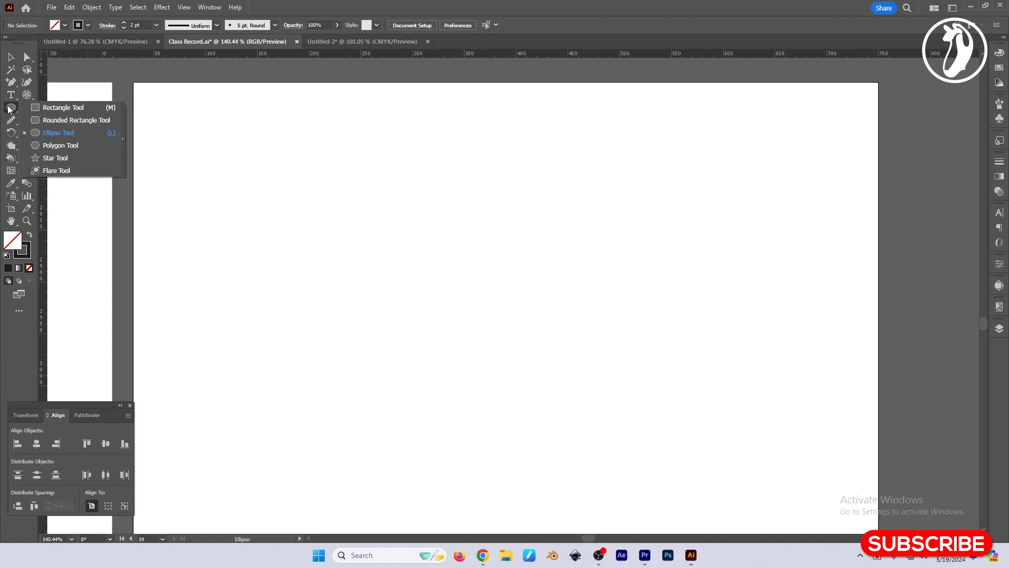
{"action": "left_click", "coordinate": [53, 131]}
{"action": "left_click_drag", "start_coordinate": [204, 132], "coordinate": [514, 254]}
{"action": "key", "text": "v"}
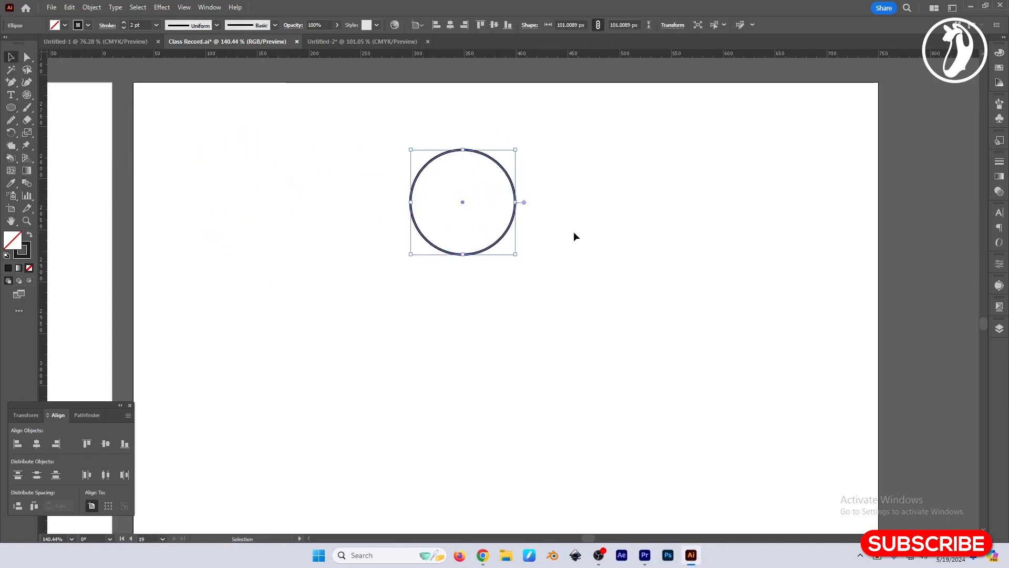
- Create a rotated copy of the circle, using its bottom anchor point as the rotation centre
{"action": "key", "text": "r"}
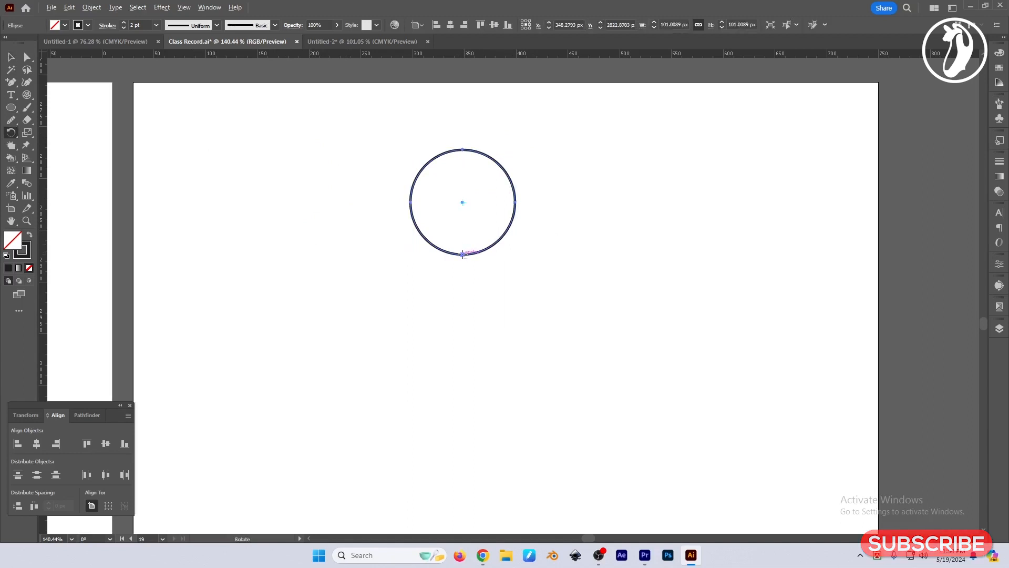
{"action": "left_click", "coordinate": [462, 254], "text": "alt"}
{"action": "left_click", "coordinate": [756, 271]}
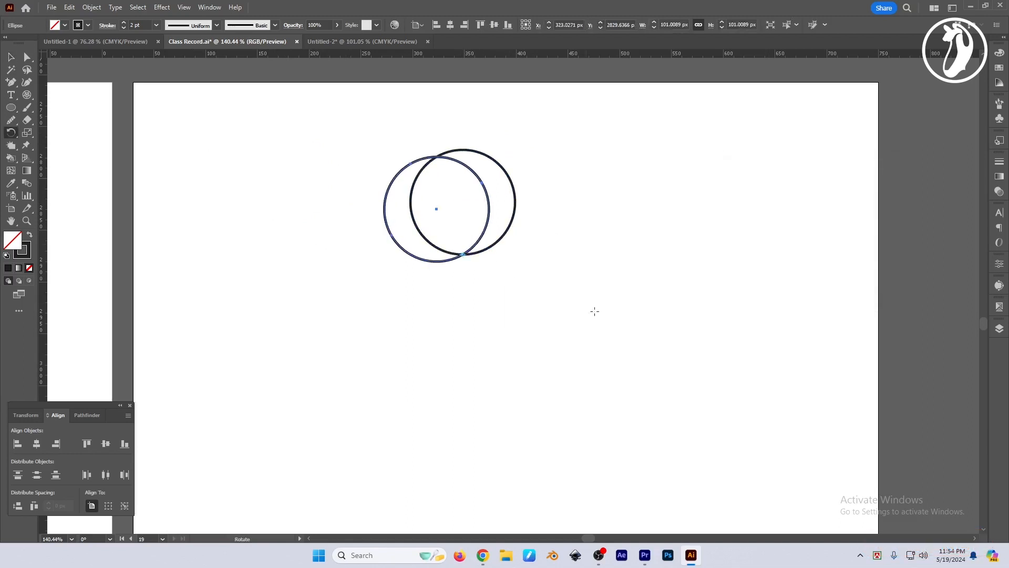
- Repeat the rotated copy until the circles form a complete ring of twelve around the shared centre point
{"action": "key", "text": "ctrl+d"}
{"action": "key", "text": "ctrl+d"}
{"action": "key", "text": "ctrl+d"}
{"action": "key", "text": "ctrl+d"}
{"action": "key", "text": "ctrl+d"}
{"action": "key", "text": "ctrl+d"}
{"action": "key", "text": "ctrl+d"}
{"action": "key", "text": "ctrl+d"}
{"action": "key", "text": "ctrl+d"}
{"action": "key", "text": "ctrl+d"}
{"action": "key", "text": "ctrl+d"}
{"action": "key", "text": "ctrl+d"}
{"action": "key", "text": "ctrl+d"}
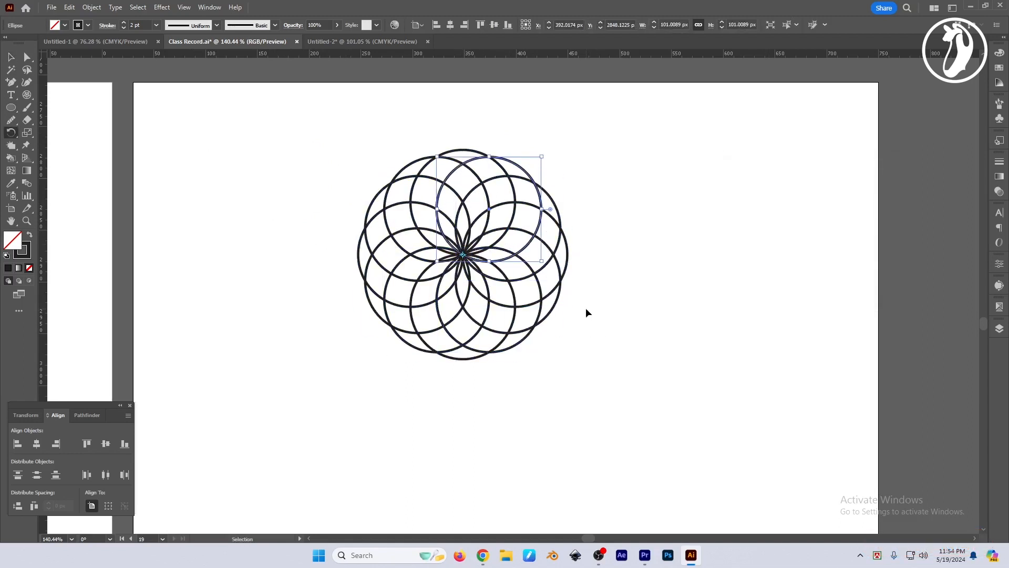
{"action": "key", "text": "ctrl+z"}
{"action": "key", "text": "ctrl+d"}
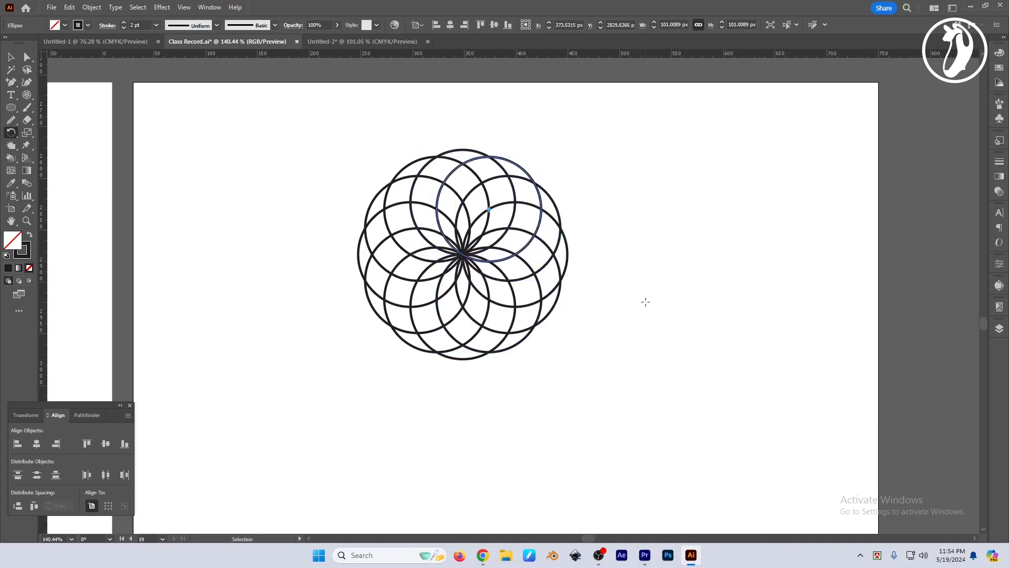
- Select all the overlapping circles and move the whole pattern slightly left and down on the artboard
{"action": "key", "text": "v"}
{"action": "left_click", "coordinate": [644, 301]}
{"action": "left_click_drag", "start_coordinate": [620, 310], "coordinate": [651, 315]}
{"action": "left_click_drag", "start_coordinate": [361, 165], "coordinate": [678, 347]}
{"action": "left_click_drag", "start_coordinate": [503, 257], "coordinate": [444, 272]}
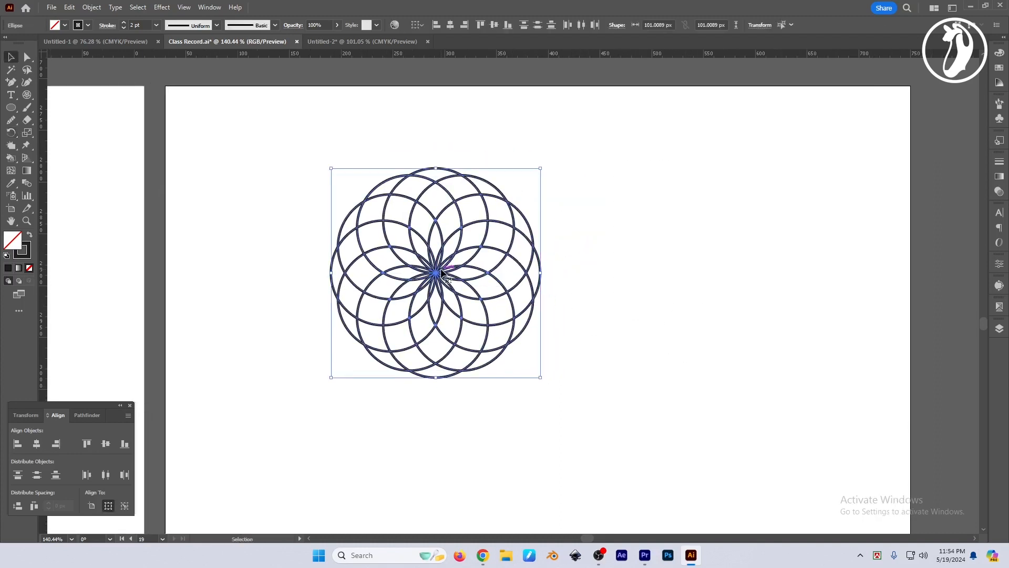
- Merge the small regions at the centre of the pattern into one twelve-pointed star with the Shape Builder tool
{"action": "left_click_drag", "start_coordinate": [13, 160], "coordinate": [50, 162]}
{"action": "scroll", "coordinate": [480, 310], "scroll_direction": "up", "scroll_amount": 5}
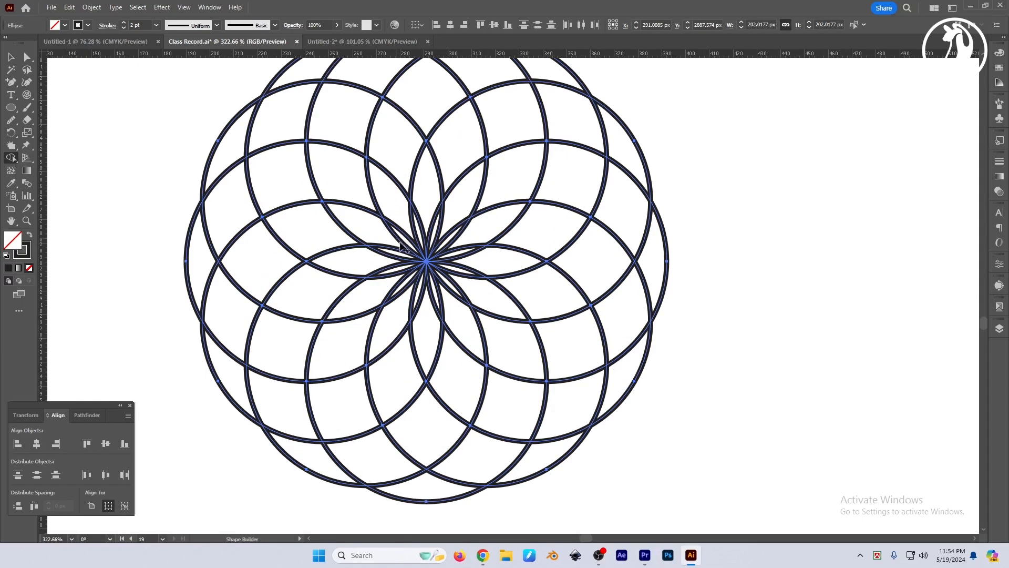
{"action": "mouse_move", "coordinate": [402, 246]}
{"action": "left_mouse_down"}
{"action": "mouse_move", "coordinate": [442, 229]}
{"action": "mouse_move", "coordinate": [459, 249]}
{"action": "mouse_move", "coordinate": [452, 273]}
{"action": "mouse_move", "coordinate": [431, 277]}
{"action": "left_mouse_up"}
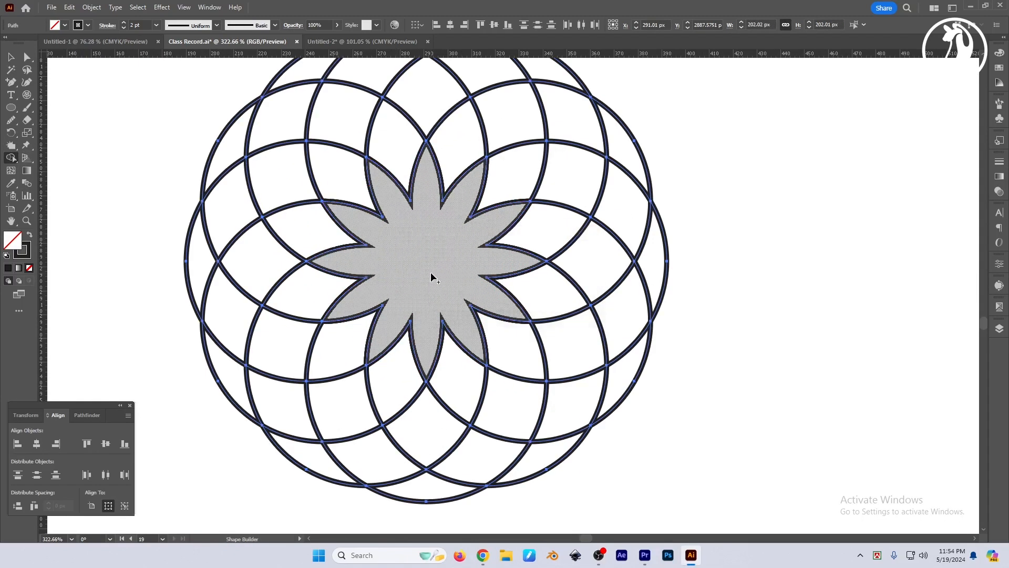
{"action": "scroll", "coordinate": [430, 277], "scroll_direction": "down", "scroll_amount": 2}
{"action": "key", "text": "v"}
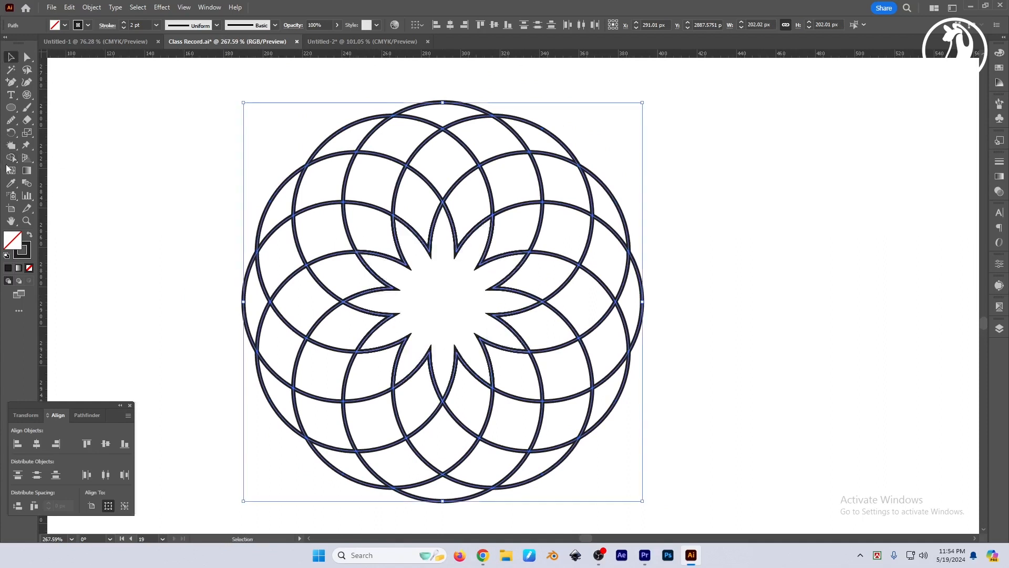
- Make the selected circle pattern a Live Paint group and activate the Live Paint Bucket
{"action": "left_click", "coordinate": [10, 159]}
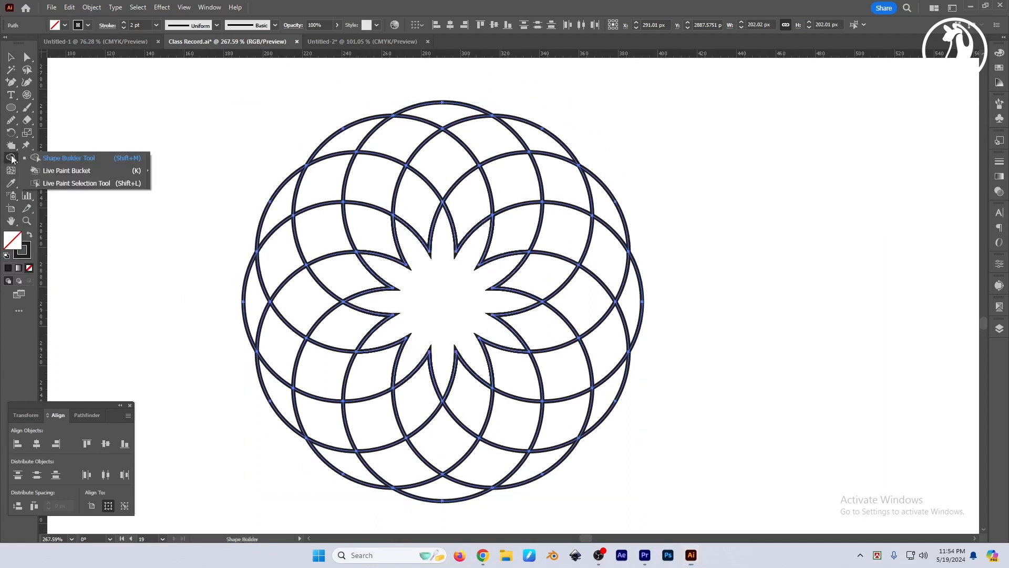
{"action": "left_click", "coordinate": [71, 172]}
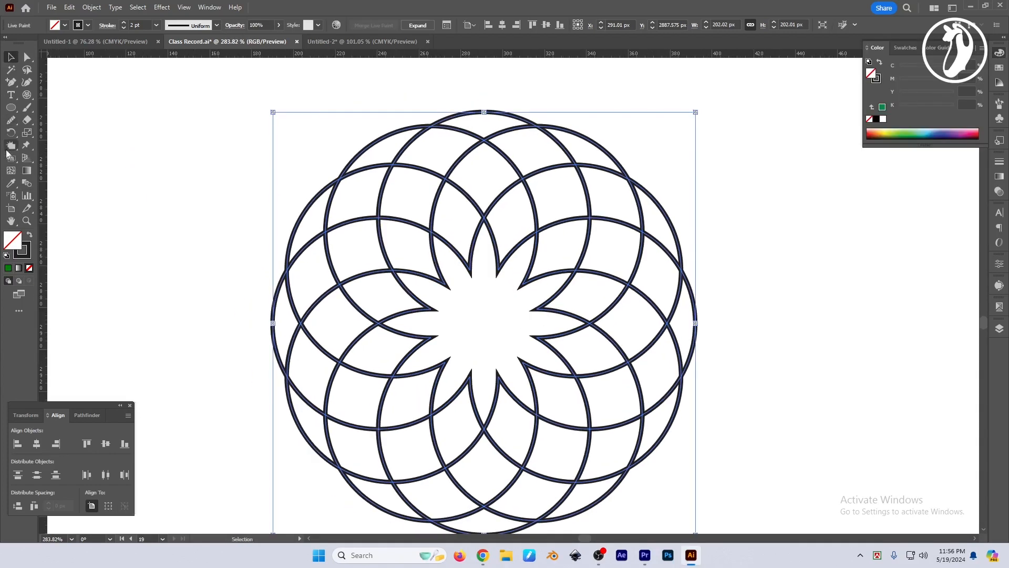
{"action": "left_click", "coordinate": [10, 159]}
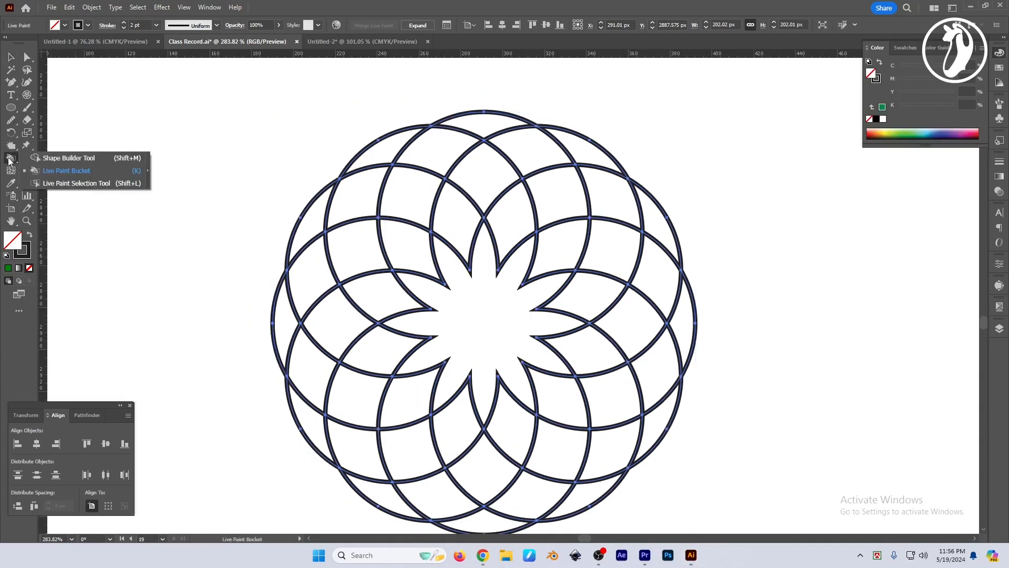
{"action": "left_click", "coordinate": [89, 172]}
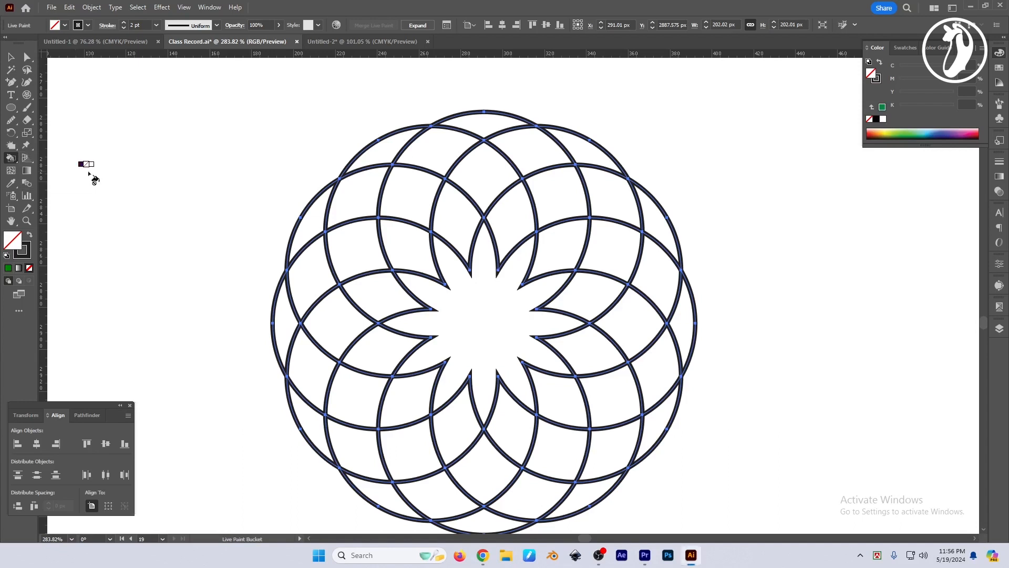
- Set the fill to dark green #456809 and paint the twelve diamond-shaped cells of the pattern's middle ring
{"action": "double_click", "coordinate": [13, 240]}
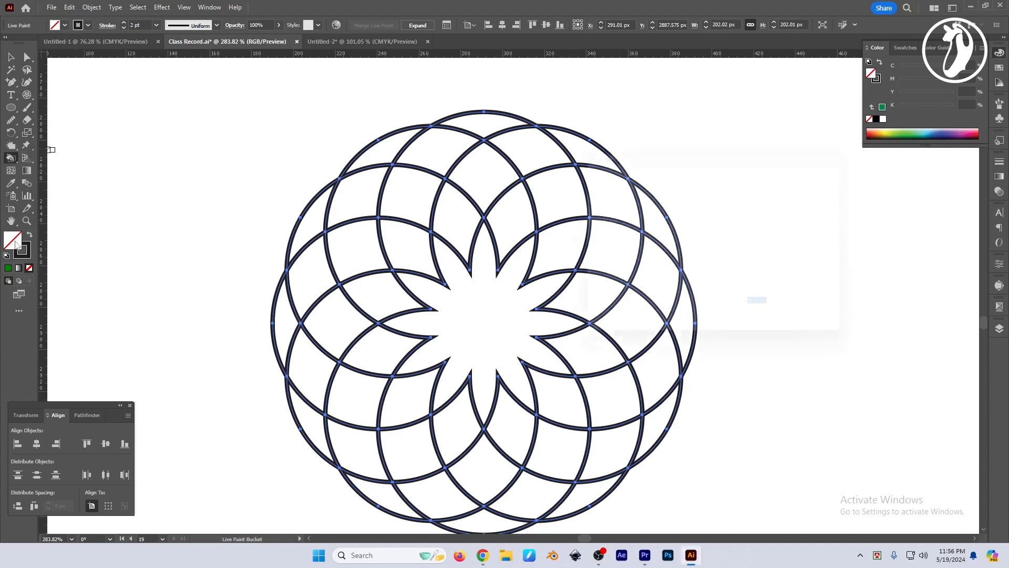
{"action": "left_click", "coordinate": [738, 284]}
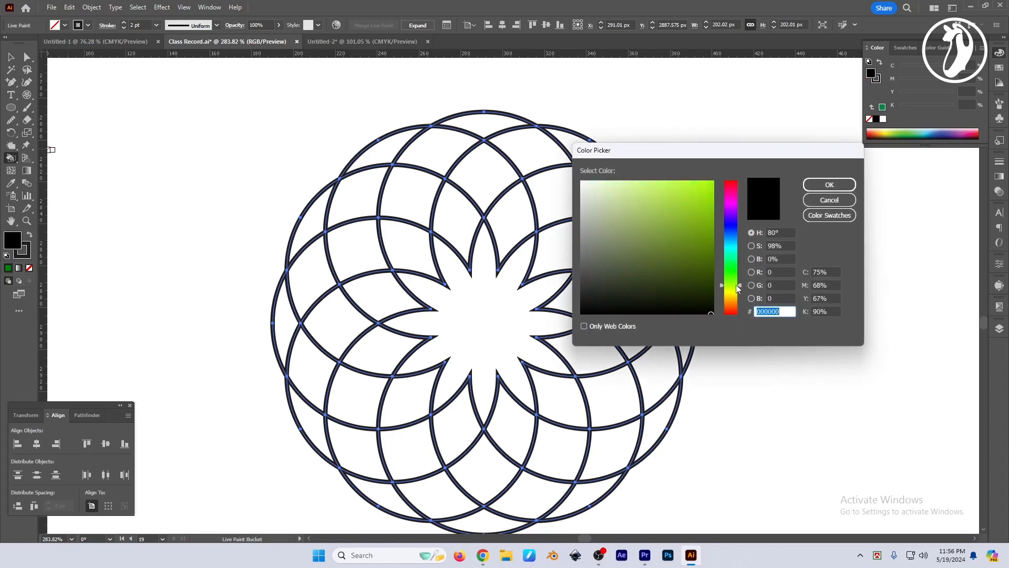
{"action": "left_click", "coordinate": [708, 262]}
{"action": "left_click", "coordinate": [829, 185]}
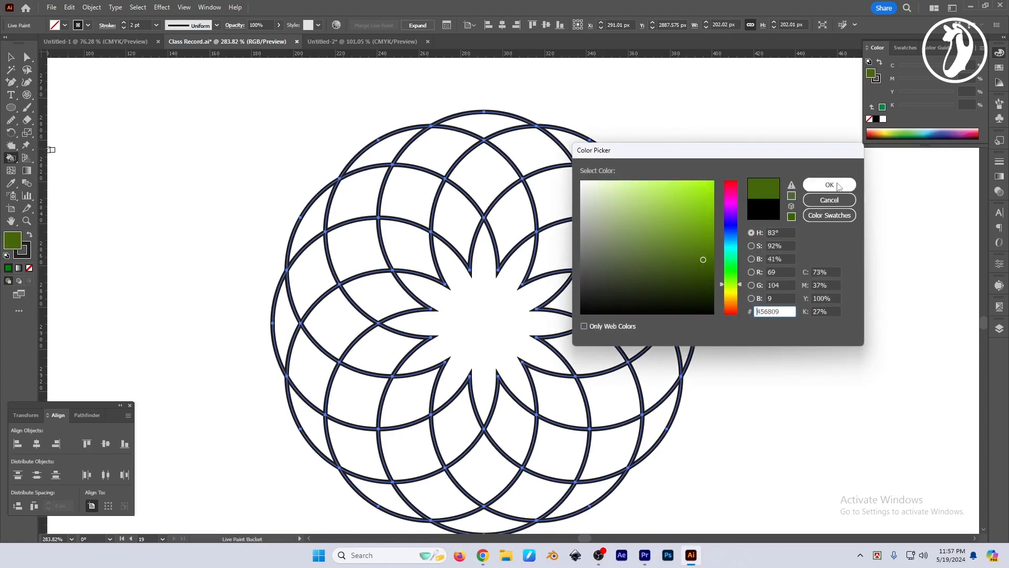
{"action": "left_click", "coordinate": [568, 199]}
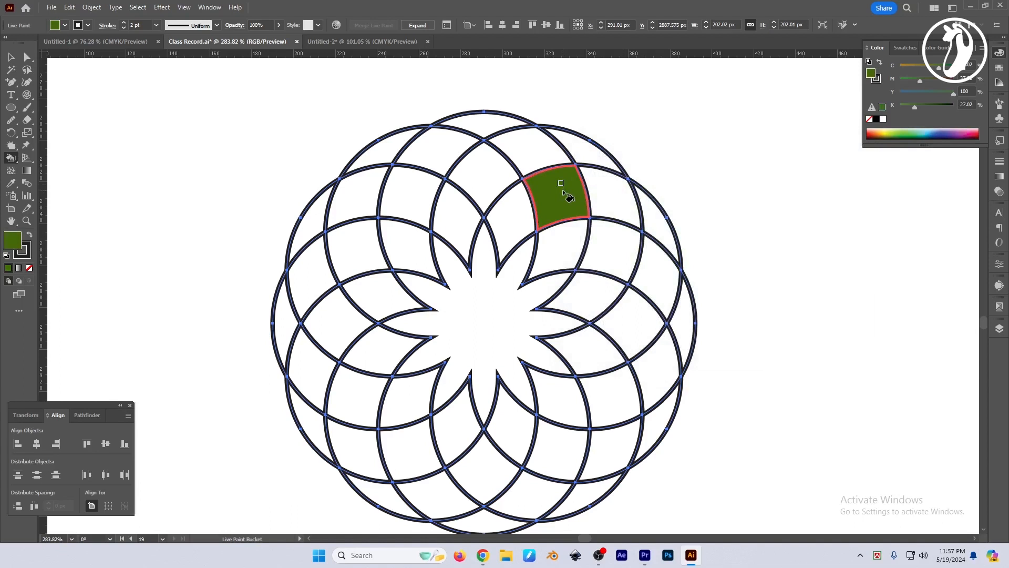
{"action": "left_click", "coordinate": [614, 246]}
{"action": "left_click", "coordinate": [636, 337]}
{"action": "left_click", "coordinate": [610, 402]}
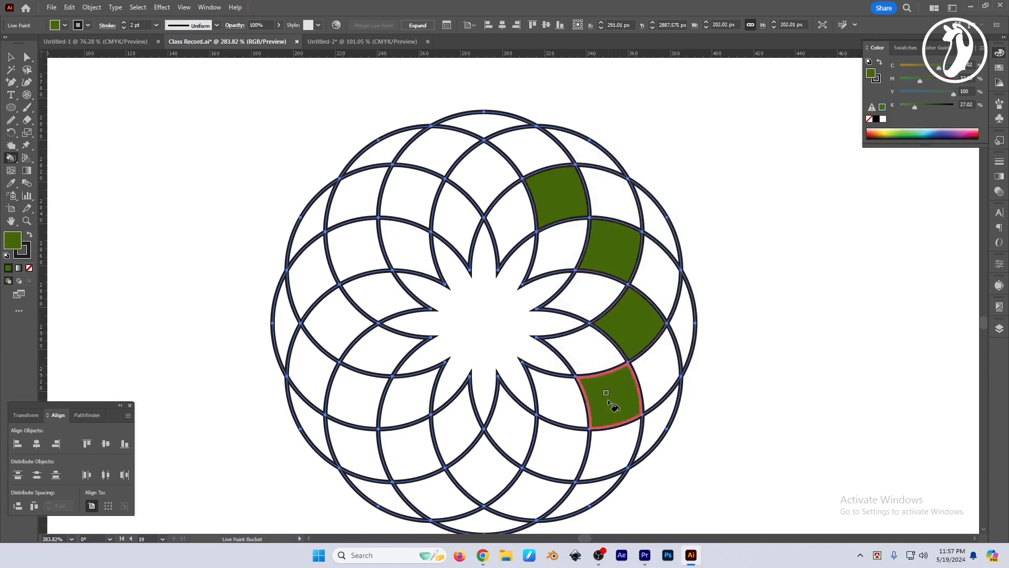
{"action": "left_click", "coordinate": [567, 465]}
{"action": "left_click", "coordinate": [502, 481]}
{"action": "left_click", "coordinate": [413, 455]}
{"action": "left_click", "coordinate": [351, 402]}
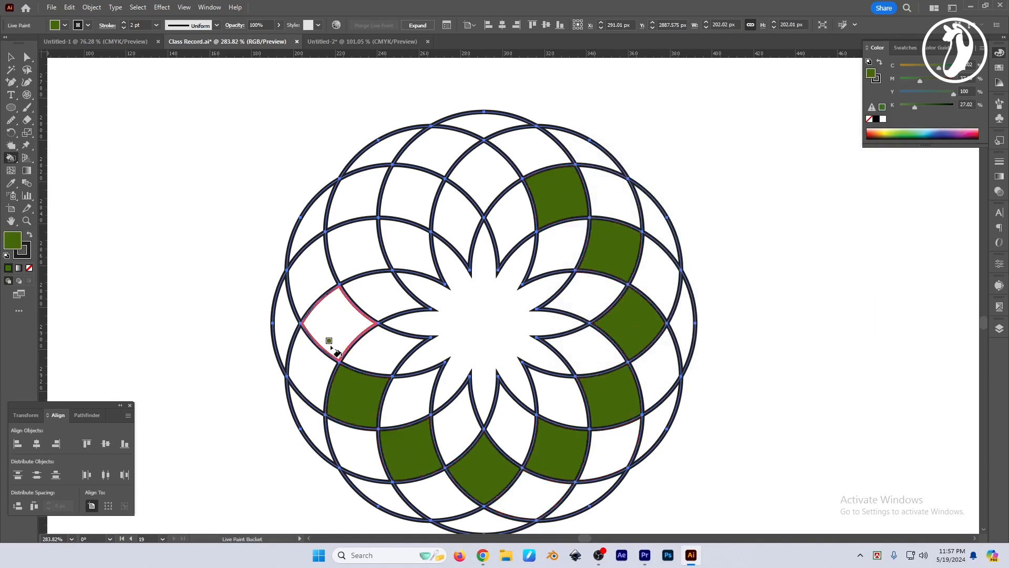
{"action": "left_click", "coordinate": [342, 309]}
{"action": "left_click", "coordinate": [356, 251]}
{"action": "left_click", "coordinate": [410, 197]}
{"action": "left_click", "coordinate": [483, 176]}
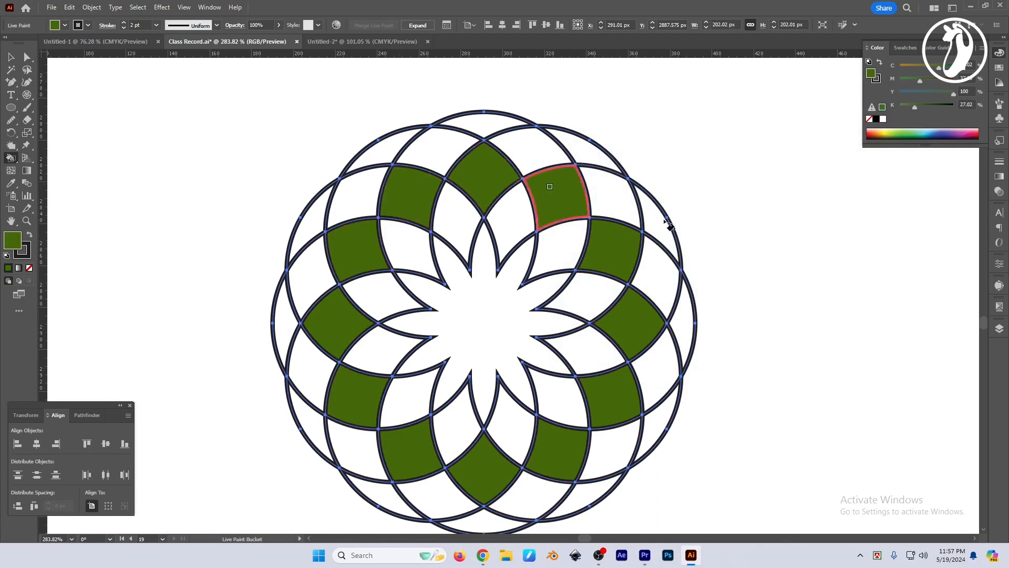
- Set the fill to medium green #6B8C2A and paint the twelve petal cells between the dark green ring and the central star
{"action": "double_click", "coordinate": [12, 241]}
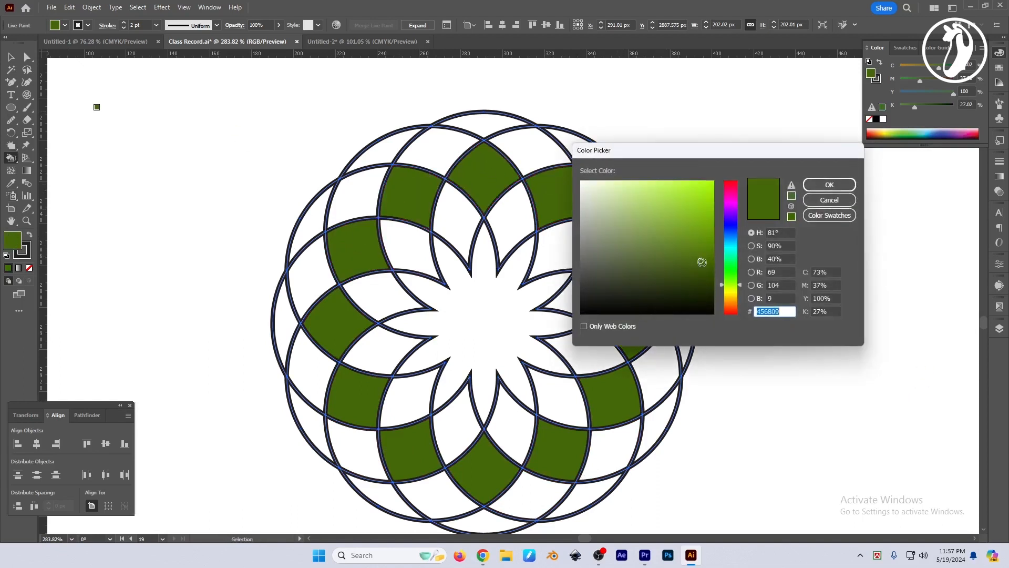
{"action": "left_click_drag", "start_coordinate": [702, 261], "coordinate": [668, 243]}
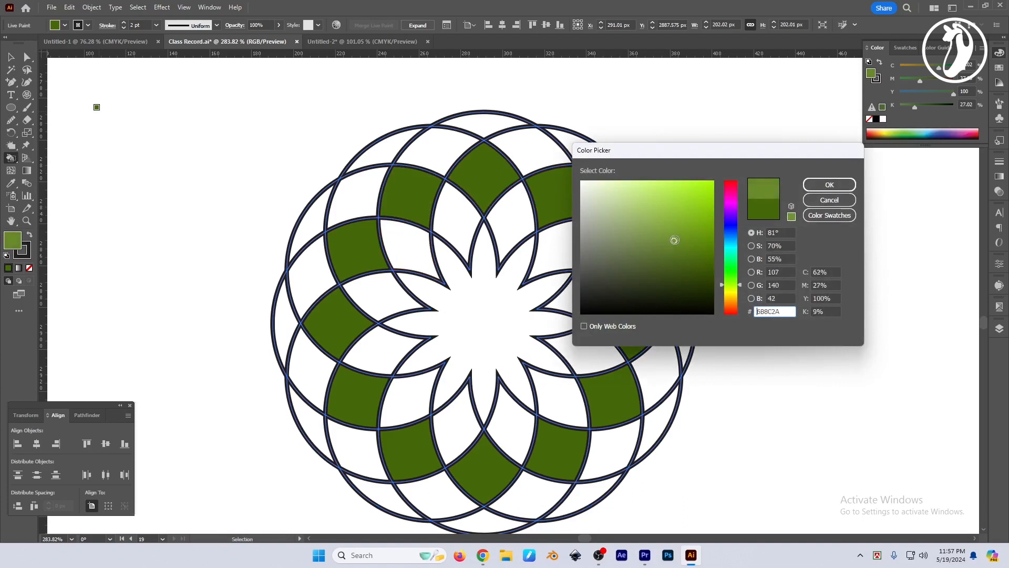
{"action": "left_click", "coordinate": [829, 184]}
{"action": "left_click", "coordinate": [572, 243]}
{"action": "left_click", "coordinate": [591, 298]}
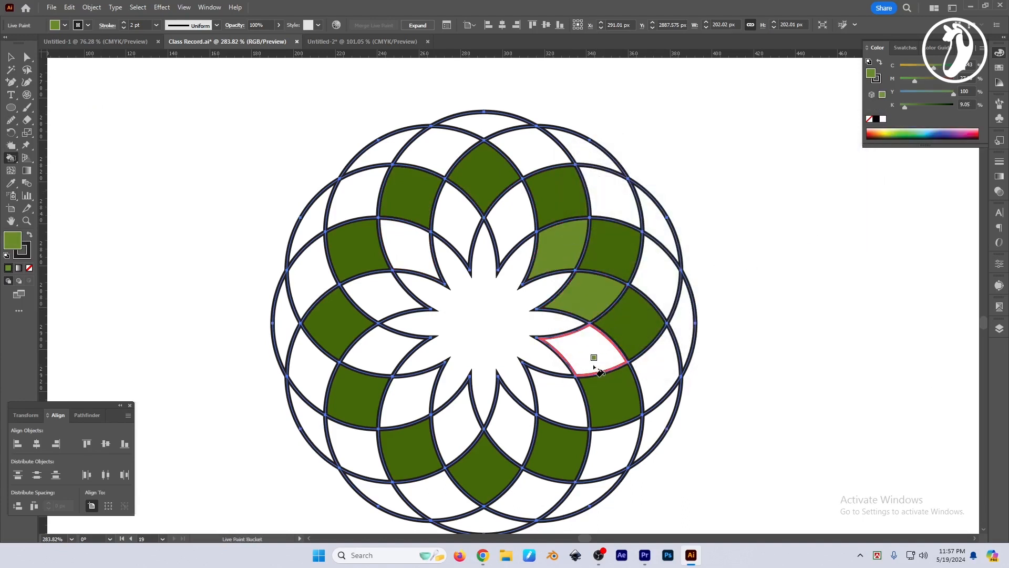
{"action": "left_click", "coordinate": [594, 367]}
{"action": "left_click", "coordinate": [567, 403]}
{"action": "left_click", "coordinate": [515, 425]}
{"action": "left_click", "coordinate": [451, 432]}
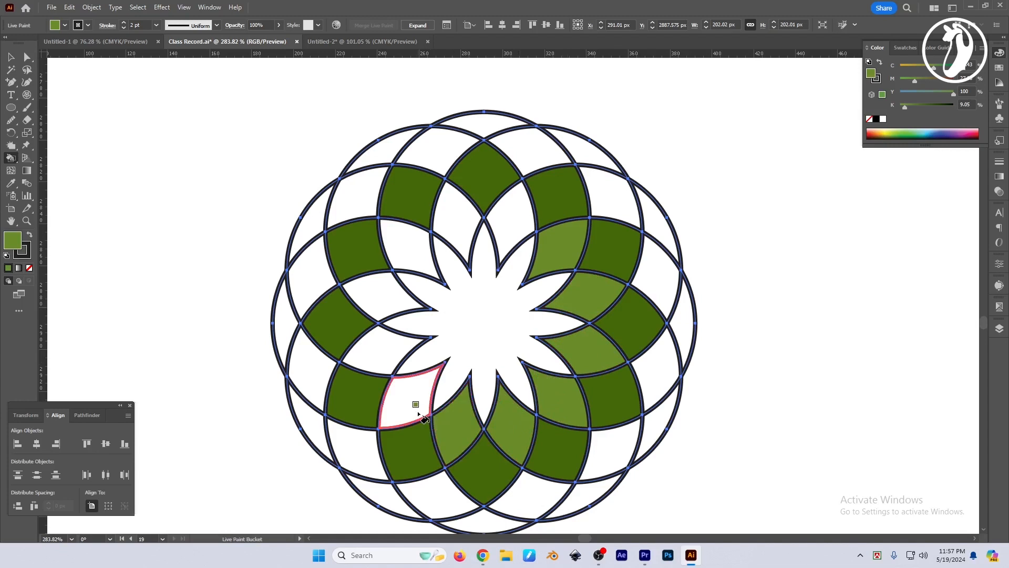
{"action": "left_click", "coordinate": [419, 415]}
{"action": "left_click", "coordinate": [375, 345]}
{"action": "left_click", "coordinate": [388, 297]}
{"action": "left_click", "coordinate": [412, 247]}
{"action": "left_click", "coordinate": [459, 230]}
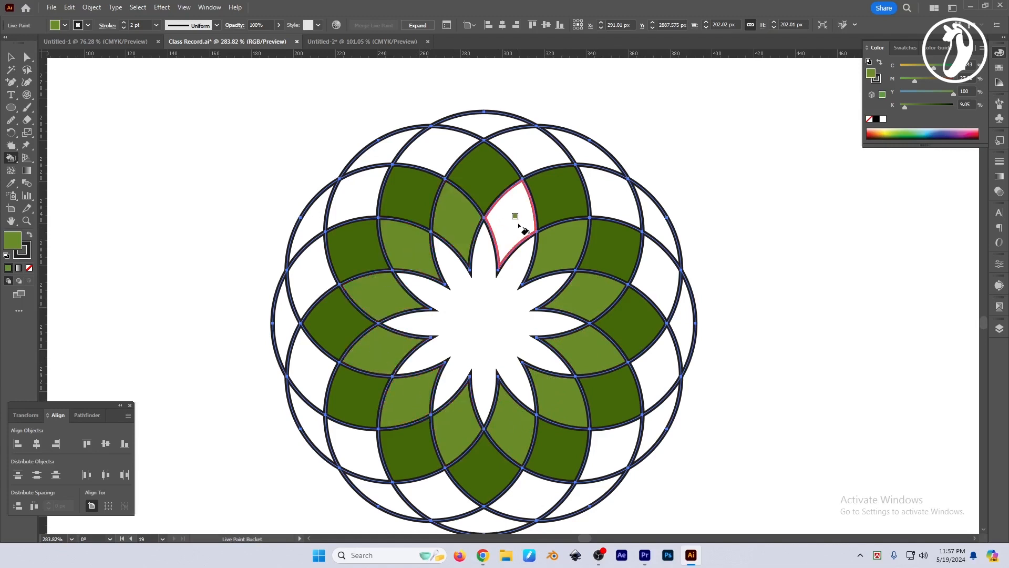
{"action": "left_click", "coordinate": [519, 226]}
- Set the fill to light green #9CBA52 and paint the central star
{"action": "double_click", "coordinate": [10, 239]}
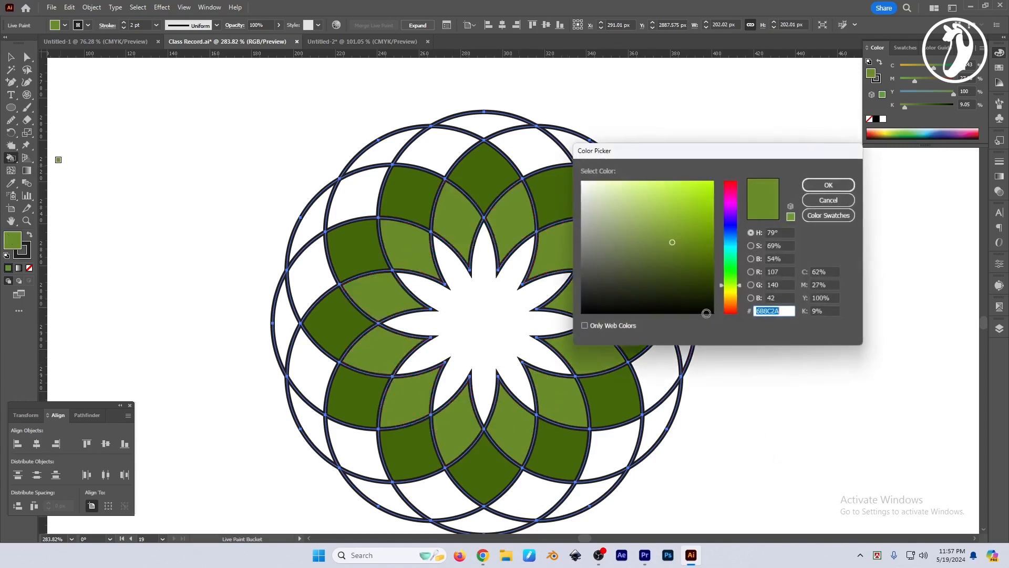
{"action": "left_click_drag", "start_coordinate": [677, 242], "coordinate": [655, 217]}
{"action": "left_click", "coordinate": [829, 184]}
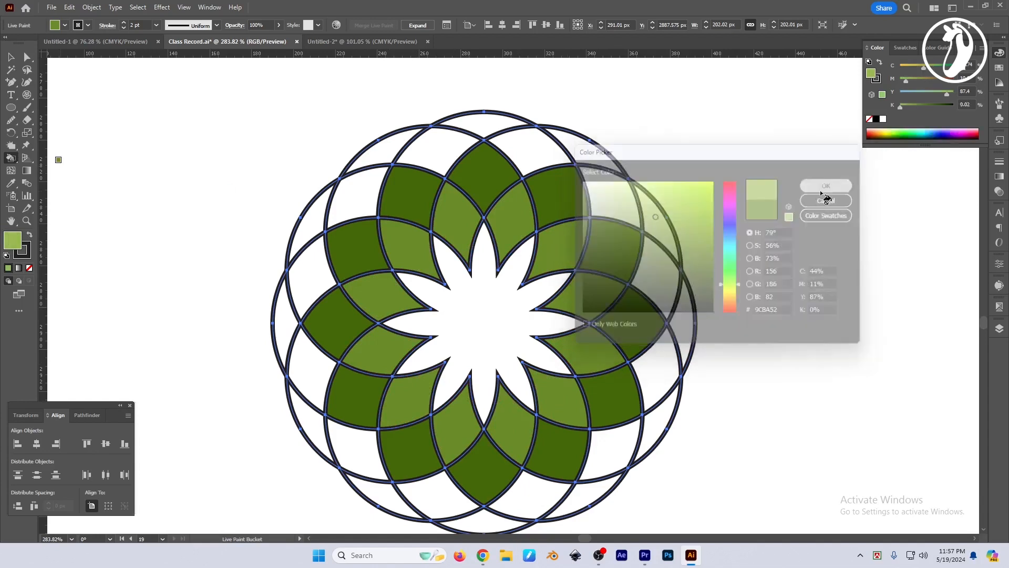
{"action": "left_click", "coordinate": [495, 332]}
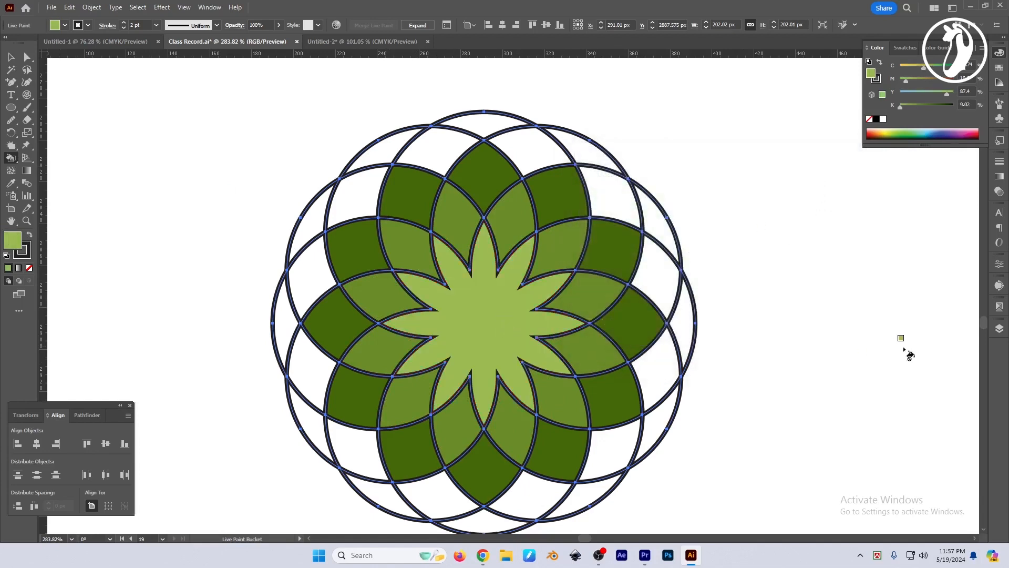
{"action": "double_click", "coordinate": [12, 240]}
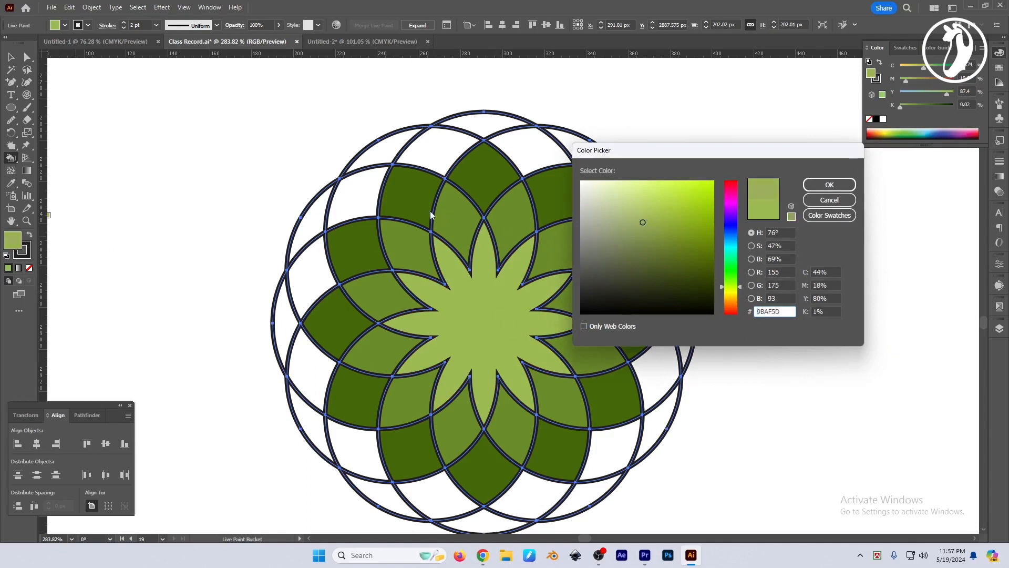
{"action": "left_click_drag", "start_coordinate": [681, 276], "coordinate": [730, 285]}
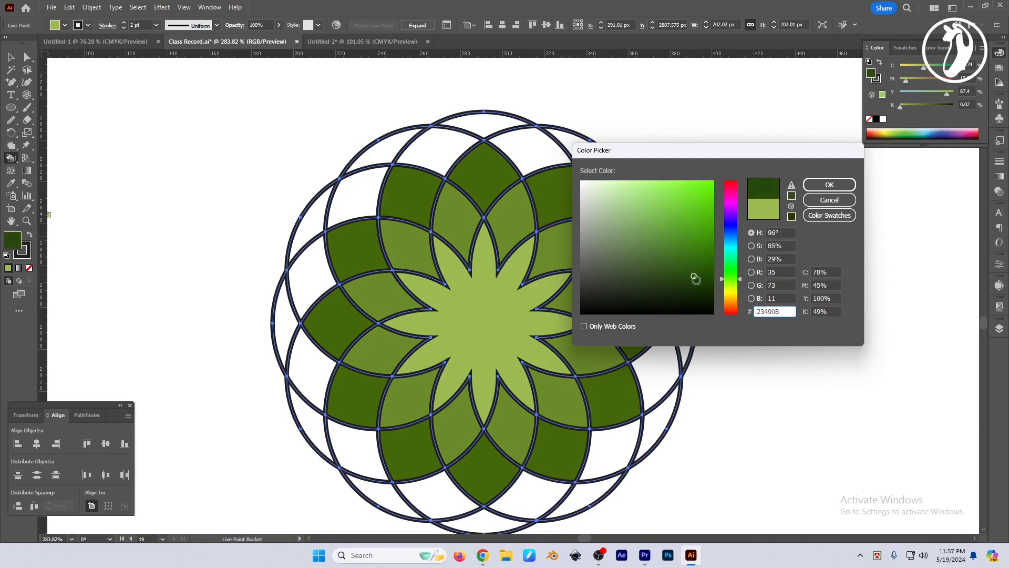
{"action": "left_click", "coordinate": [829, 184]}
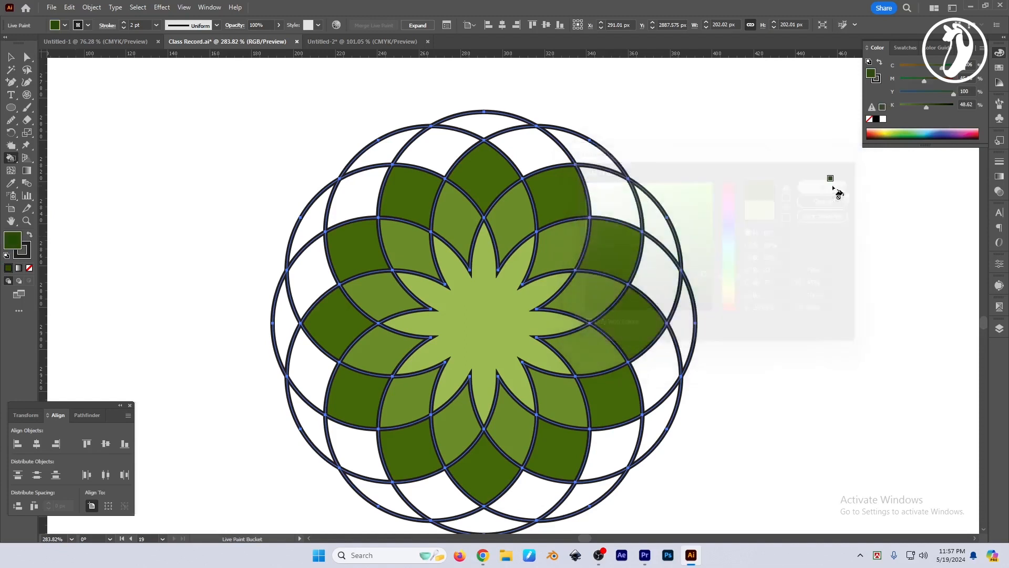
{"action": "left_click", "coordinate": [539, 147]}
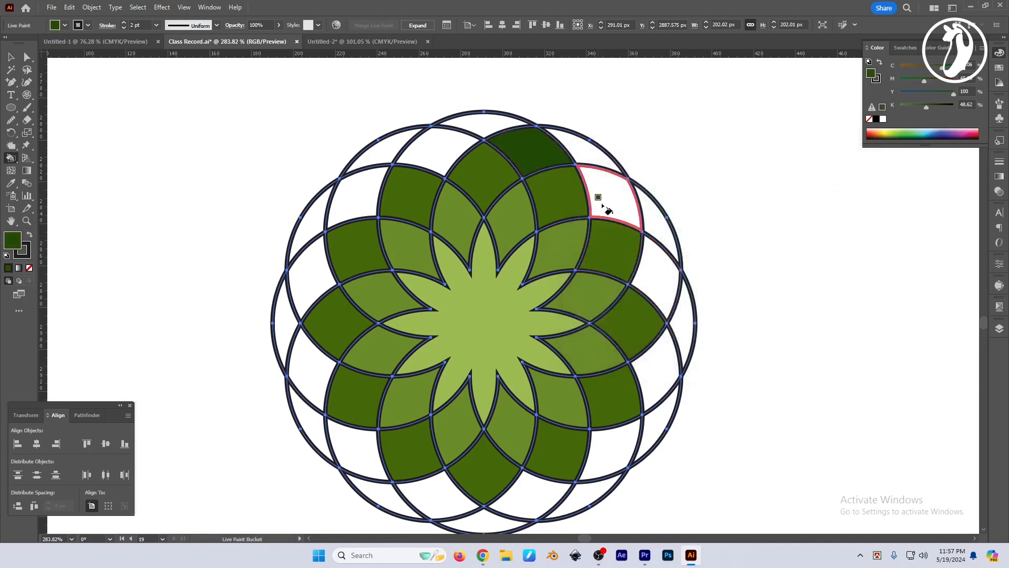
{"action": "key", "text": "v"}
{"action": "key", "text": "ctrl+z"}
- Set the fill to very dark green #163A04 and paint the twelve cells in the ring just inside the pattern's outermost slivers
{"action": "double_click", "coordinate": [12, 237]}
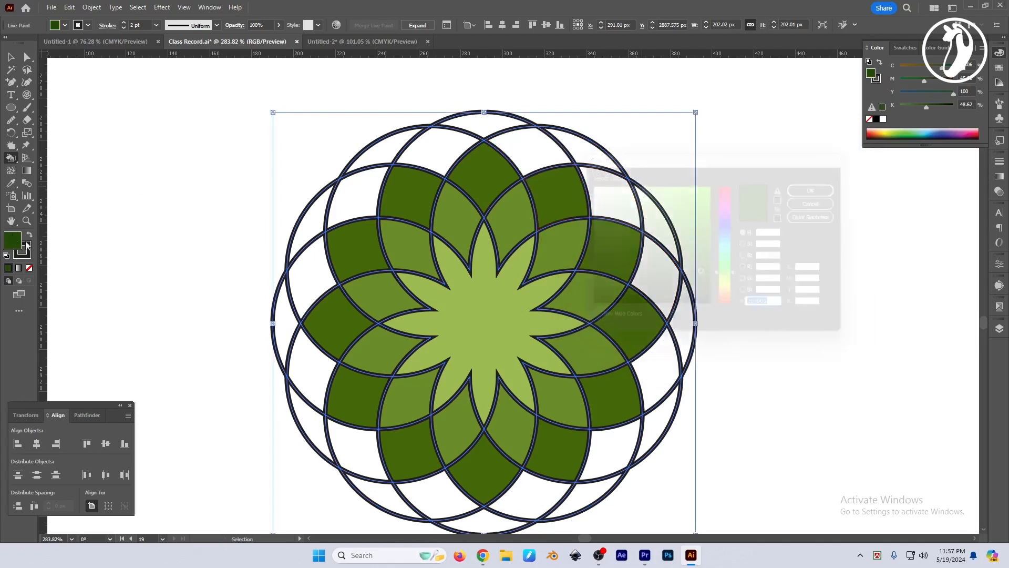
{"action": "left_click", "coordinate": [707, 279]}
{"action": "left_click_drag", "start_coordinate": [707, 279], "coordinate": [708, 285]}
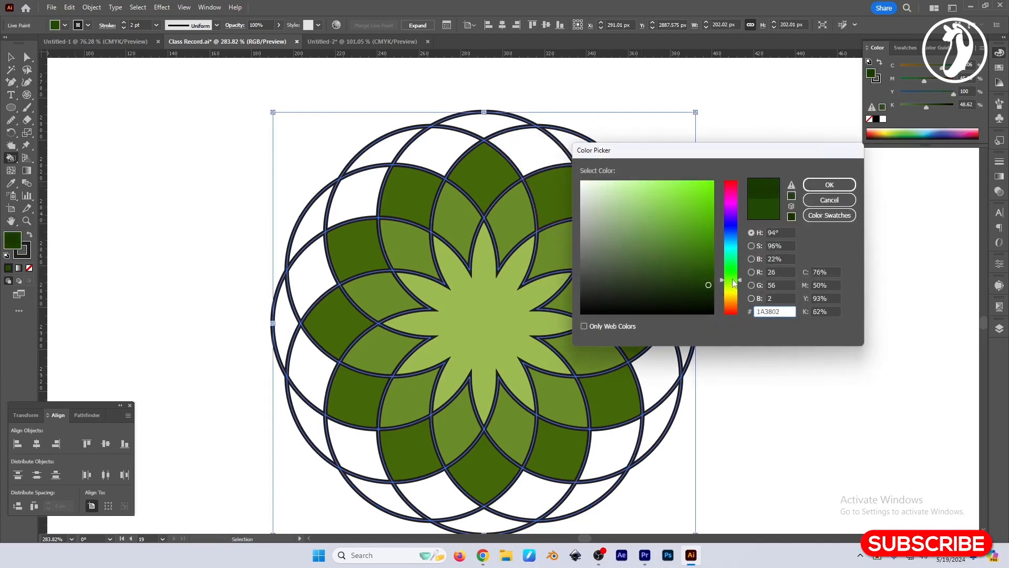
{"action": "left_click", "coordinate": [830, 185]}
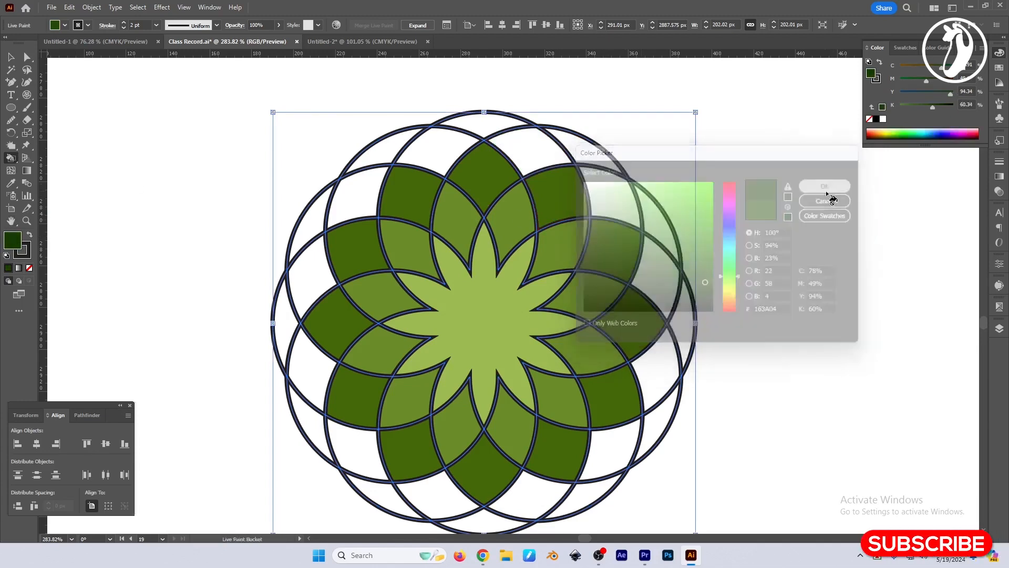
{"action": "key", "text": "k"}
{"action": "left_click", "coordinate": [534, 149]}
{"action": "left_click", "coordinate": [608, 195]}
{"action": "left_click", "coordinate": [655, 276]}
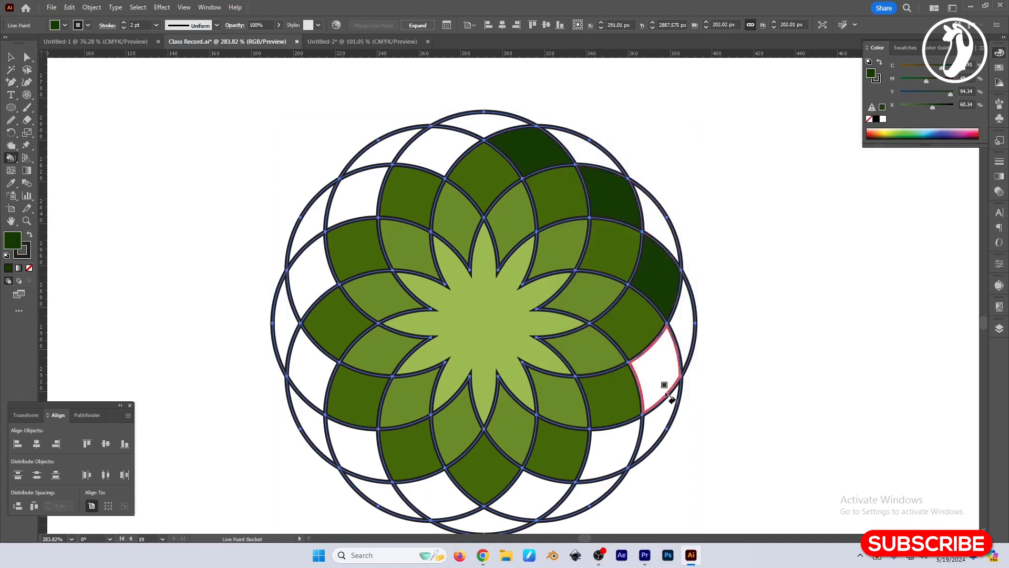
{"action": "left_click", "coordinate": [660, 363]}
{"action": "left_click", "coordinate": [611, 469]}
{"action": "left_click", "coordinate": [534, 482]}
{"action": "left_click", "coordinate": [440, 475]}
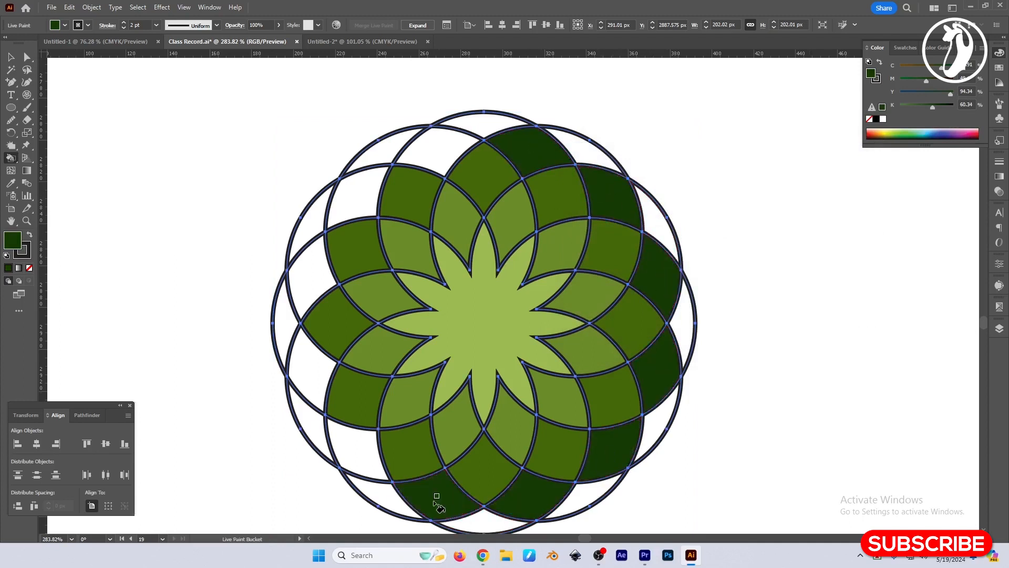
{"action": "left_click", "coordinate": [357, 454]}
{"action": "left_click", "coordinate": [309, 331]}
{"action": "left_click", "coordinate": [309, 271]}
{"action": "left_click", "coordinate": [358, 196]}
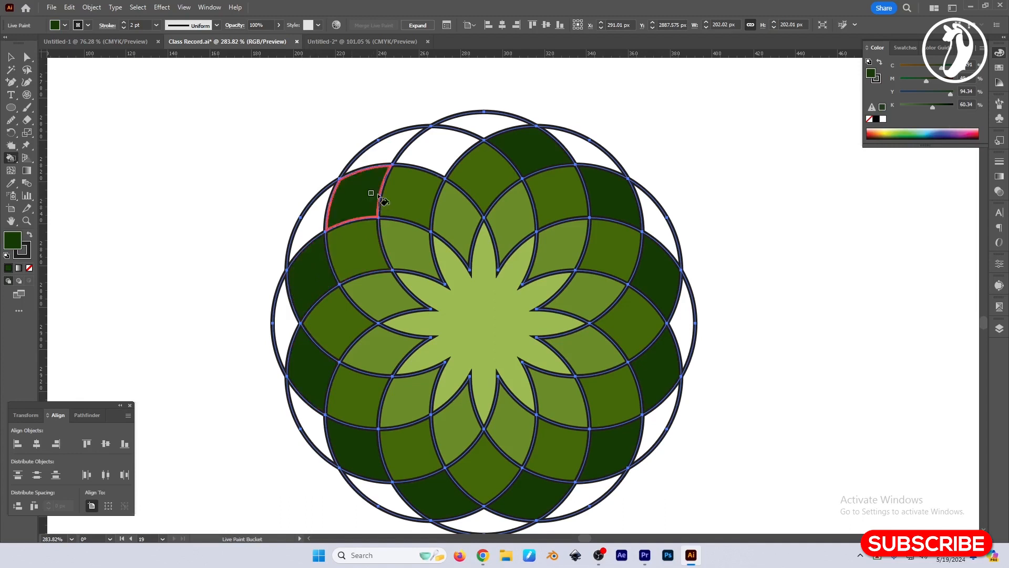
{"action": "left_click", "coordinate": [436, 151]}
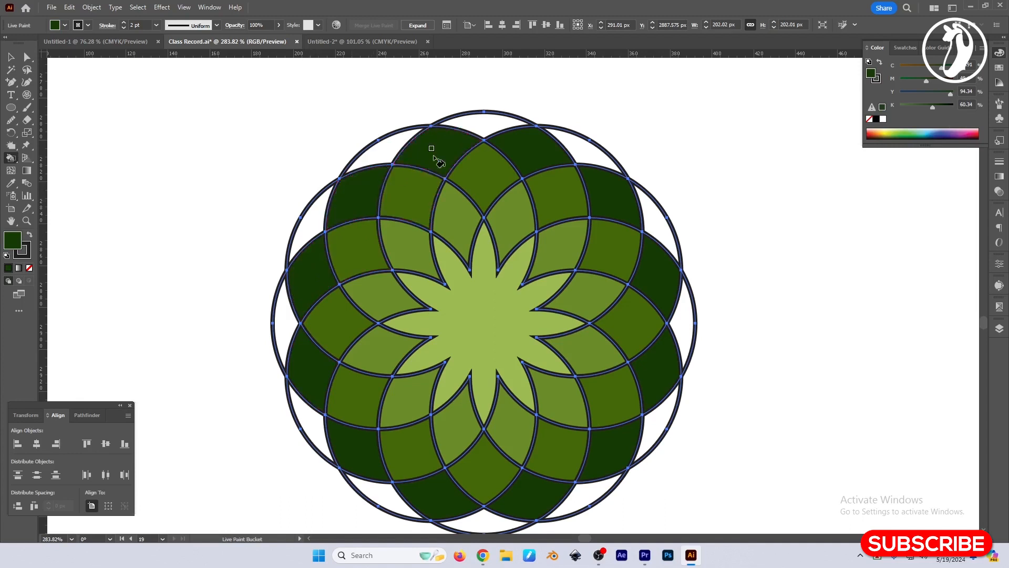
{"action": "double_click", "coordinate": [11, 240]}
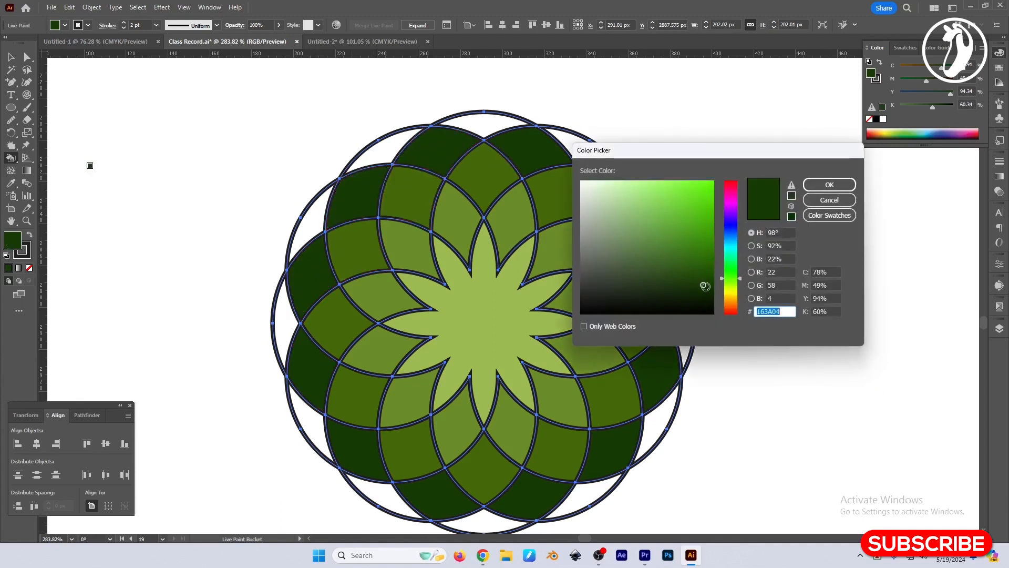
{"action": "left_click_drag", "start_coordinate": [705, 286], "coordinate": [722, 200]}
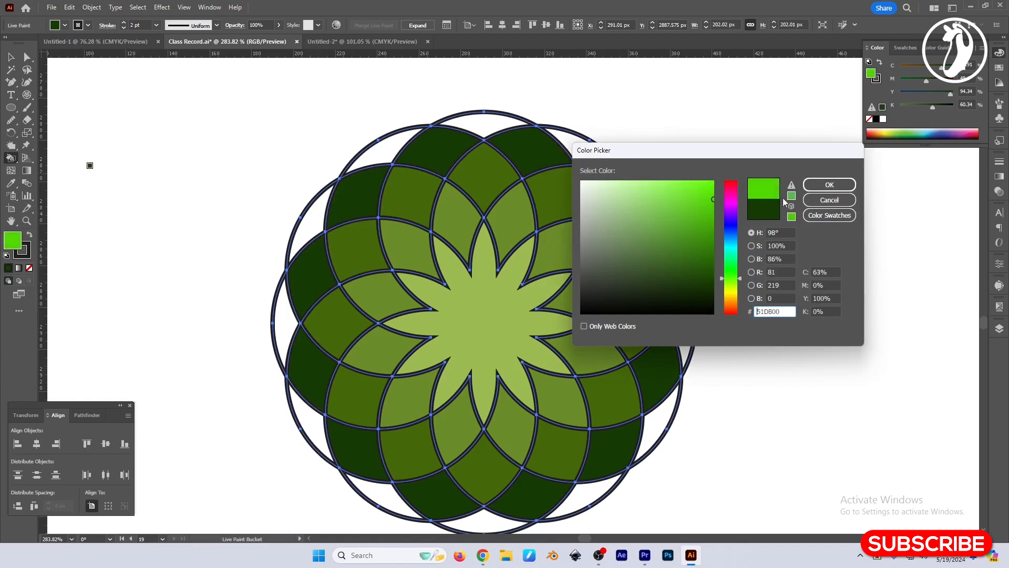
{"action": "left_click", "coordinate": [829, 185]}
{"action": "left_click", "coordinate": [482, 129]}
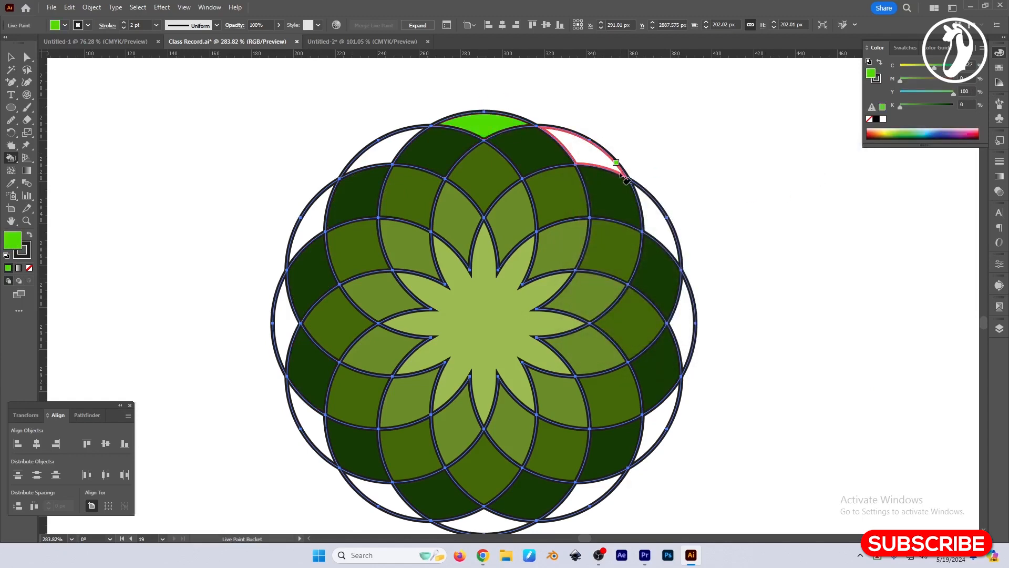
{"action": "left_click", "coordinate": [592, 158]}
{"action": "key", "text": "v"}
{"action": "key", "text": "ctrl+z"}
{"action": "key", "text": "ctrl+z"}
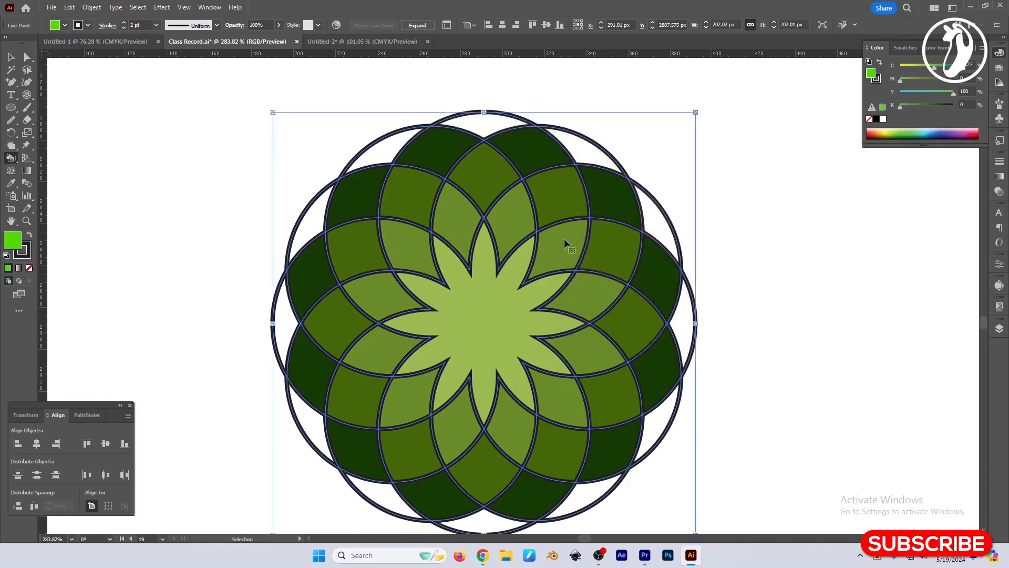
- Set the Live Paint fill to green #2C6606 and paint the twelve outermost crescent cells along the pattern's edge
{"action": "key", "text": "k"}
{"action": "double_click", "coordinate": [14, 242]}
{"action": "left_click", "coordinate": [707, 261]}
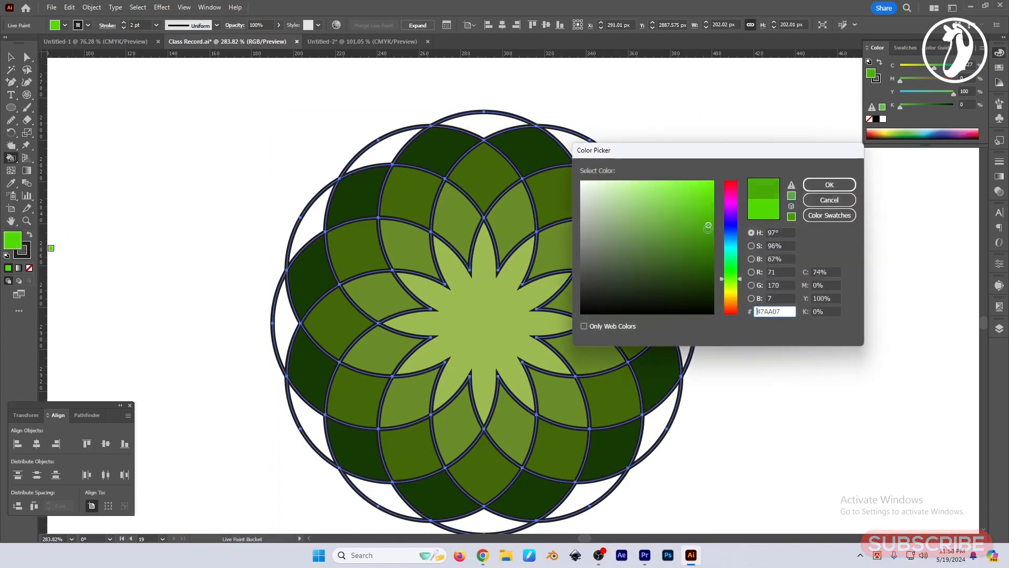
{"action": "left_click", "coordinate": [828, 185]}
{"action": "left_click", "coordinate": [486, 127]}
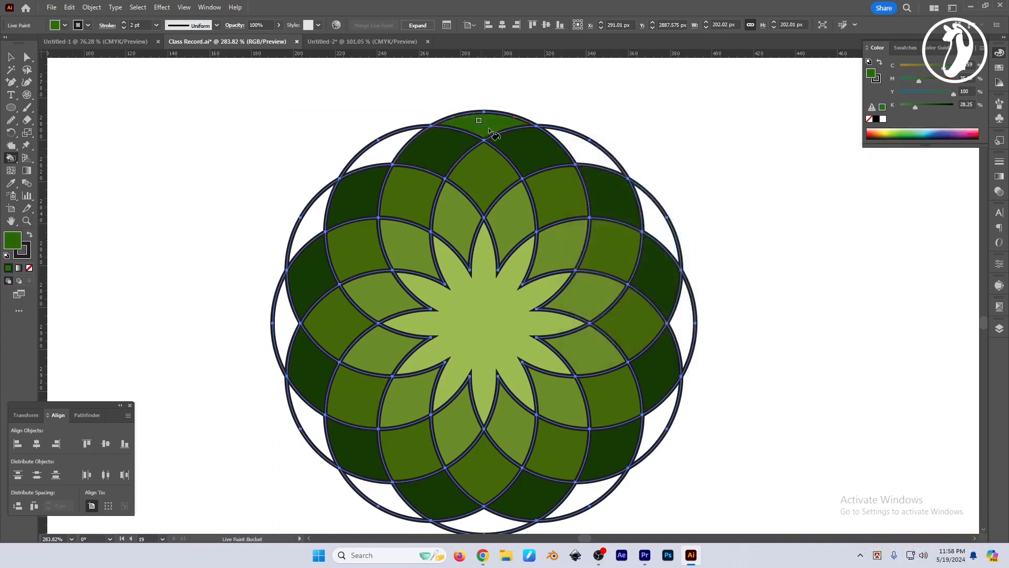
{"action": "left_click", "coordinate": [604, 158]}
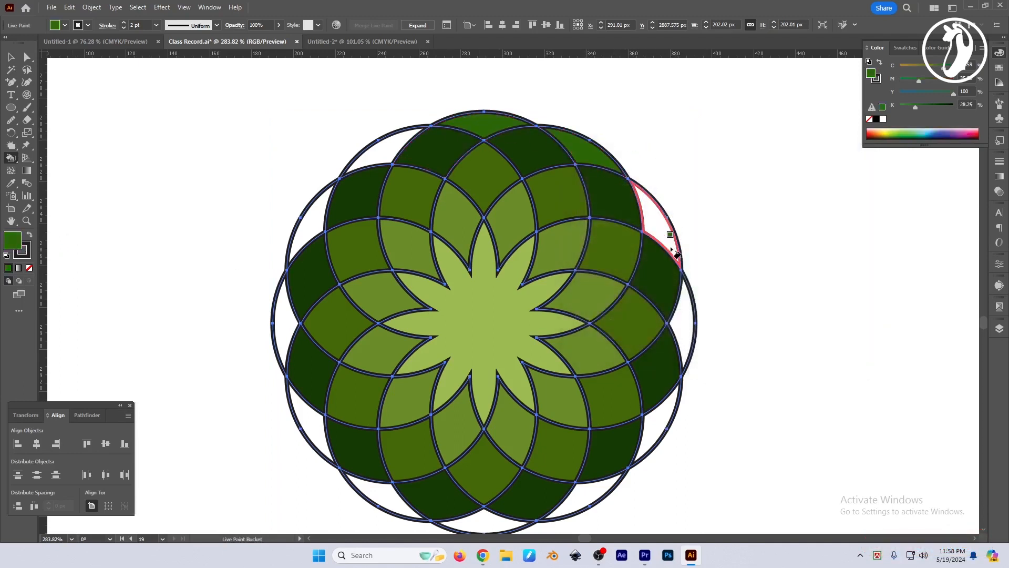
{"action": "left_click", "coordinate": [683, 323]}
{"action": "left_click", "coordinate": [660, 434]}
{"action": "left_click", "coordinate": [580, 507]}
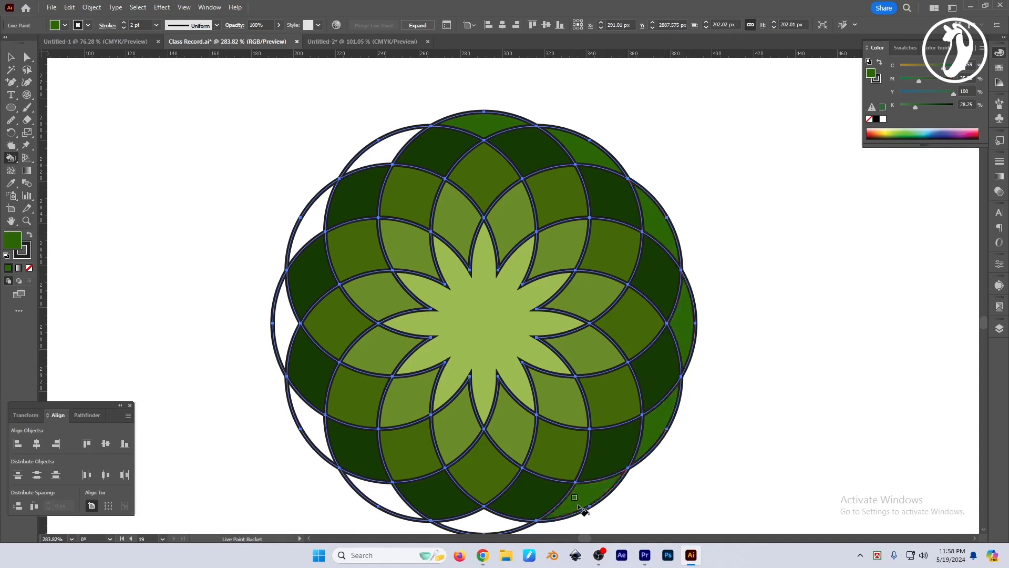
{"action": "left_click", "coordinate": [483, 524]}
{"action": "left_click", "coordinate": [392, 507]}
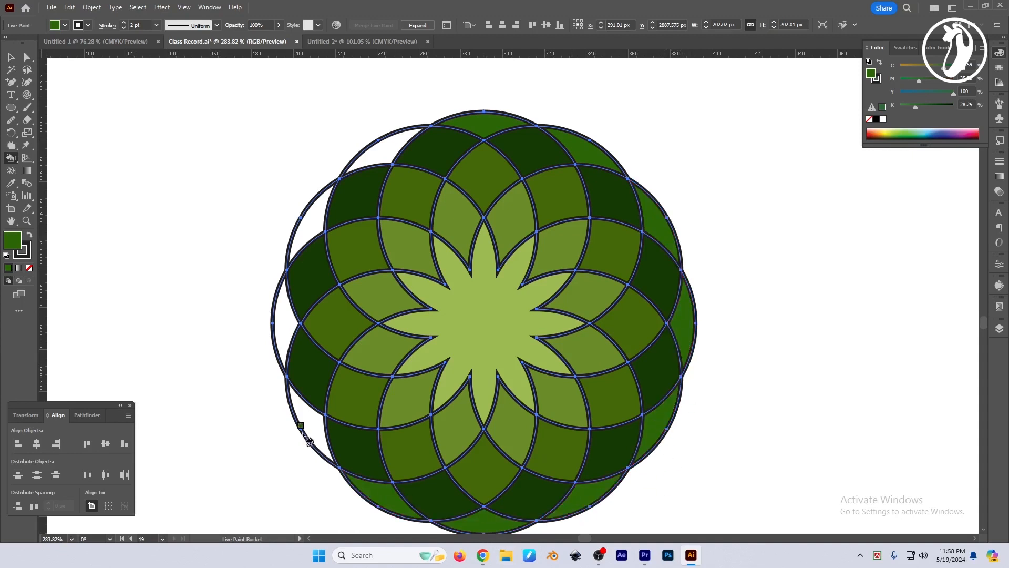
{"action": "left_click", "coordinate": [309, 434]}
{"action": "left_click", "coordinate": [284, 321]}
{"action": "left_click", "coordinate": [307, 235]}
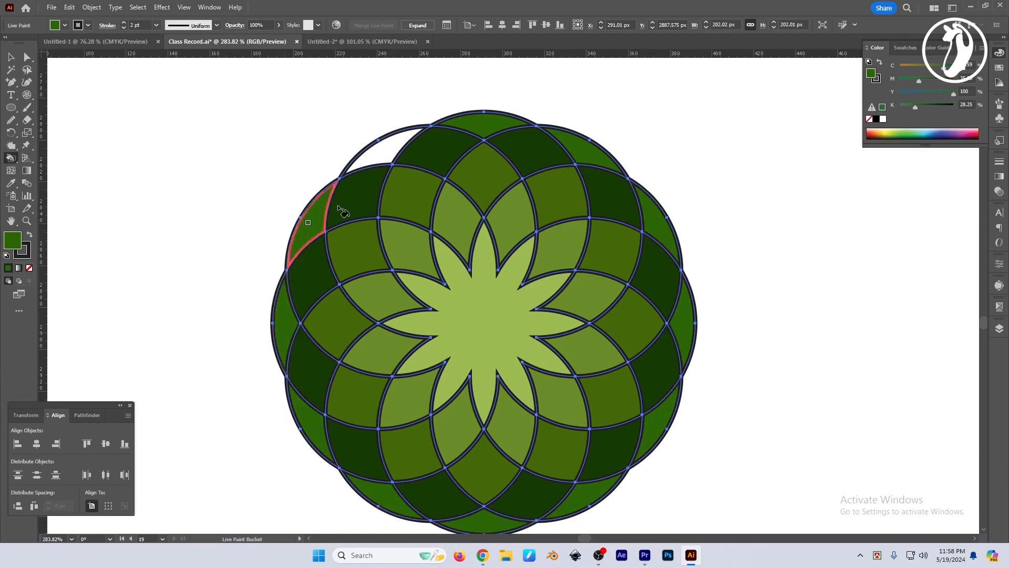
{"action": "left_click", "coordinate": [381, 162]}
- Select the finished flower pattern and move it about 119 px left and 51 px up on the artboard
{"action": "key", "text": "v"}
{"action": "scroll", "coordinate": [746, 321], "scroll_direction": "down", "scroll_amount": 3}
{"action": "left_click_drag", "start_coordinate": [844, 318], "coordinate": [738, 324]}
{"action": "left_click", "coordinate": [738, 324]}
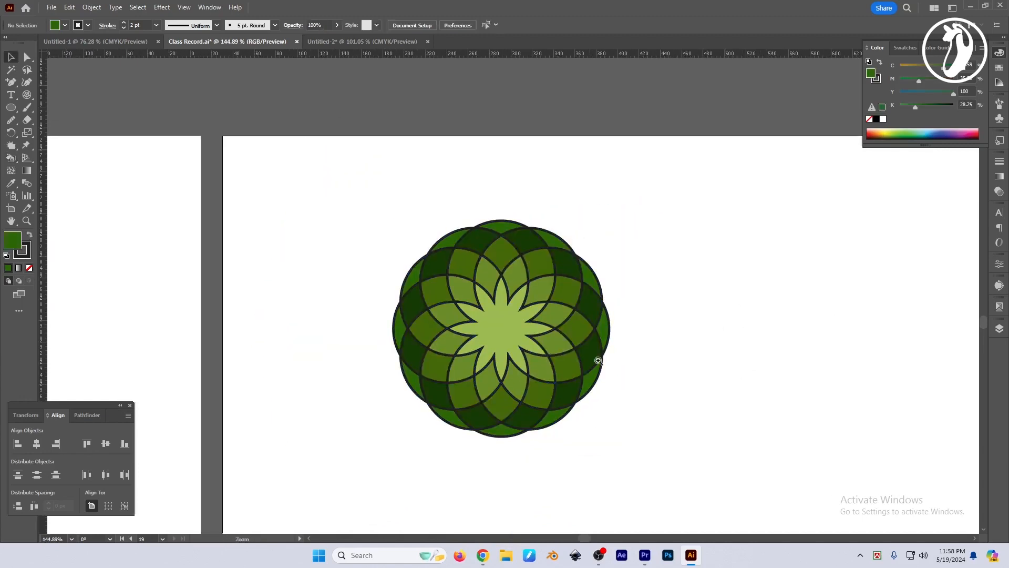
{"action": "scroll", "coordinate": [600, 357], "scroll_direction": "up", "scroll_amount": 1}
{"action": "left_click_drag", "start_coordinate": [600, 357], "coordinate": [588, 354]}
{"action": "left_click_drag", "start_coordinate": [306, 178], "coordinate": [723, 480]}
{"action": "left_click_drag", "start_coordinate": [464, 354], "coordinate": [307, 287]}
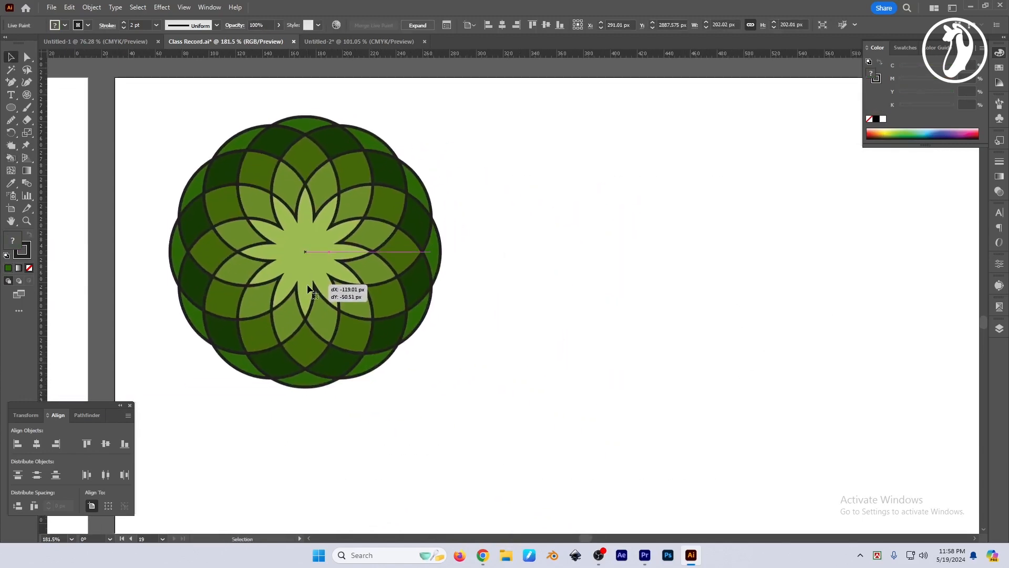
{"action": "left_click_drag", "start_coordinate": [593, 309], "coordinate": [546, 309]}
{"action": "left_click", "coordinate": [547, 310]}
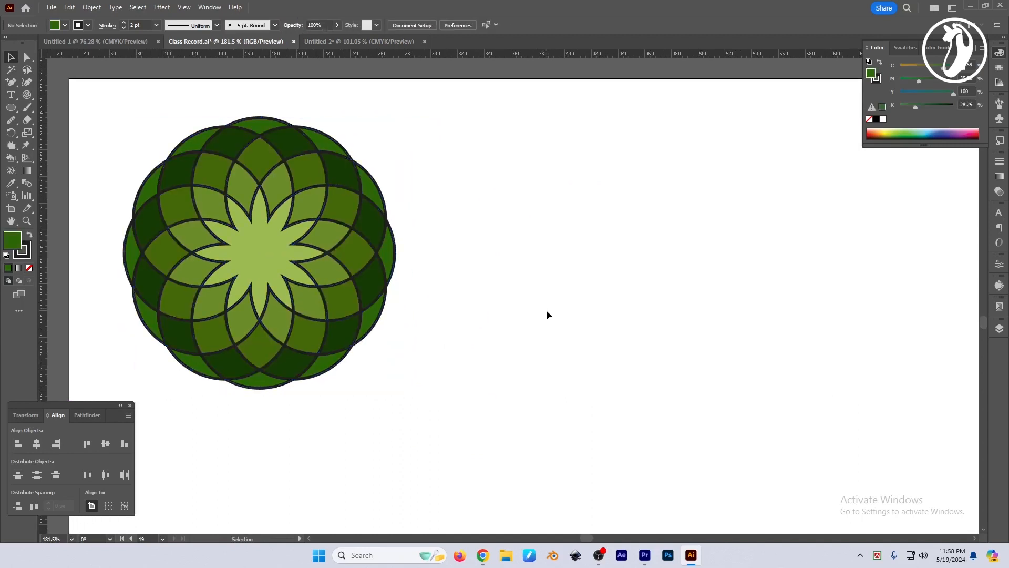
- Draw a green rectangle about 315 × 203 px to the right of the flower and shift it slightly left
{"action": "left_click", "coordinate": [15, 112]}
{"action": "left_click_drag", "start_coordinate": [471, 155], "coordinate": [890, 406]}
{"action": "left_click_drag", "start_coordinate": [855, 375], "coordinate": [781, 383]}
{"action": "key", "text": "v"}
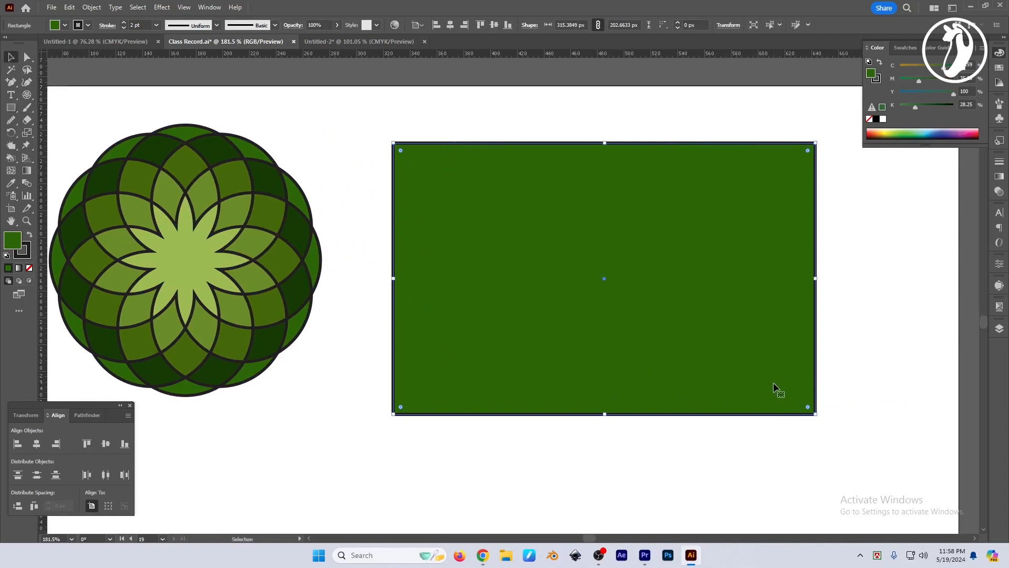
{"action": "left_click_drag", "start_coordinate": [596, 273], "coordinate": [581, 273]}
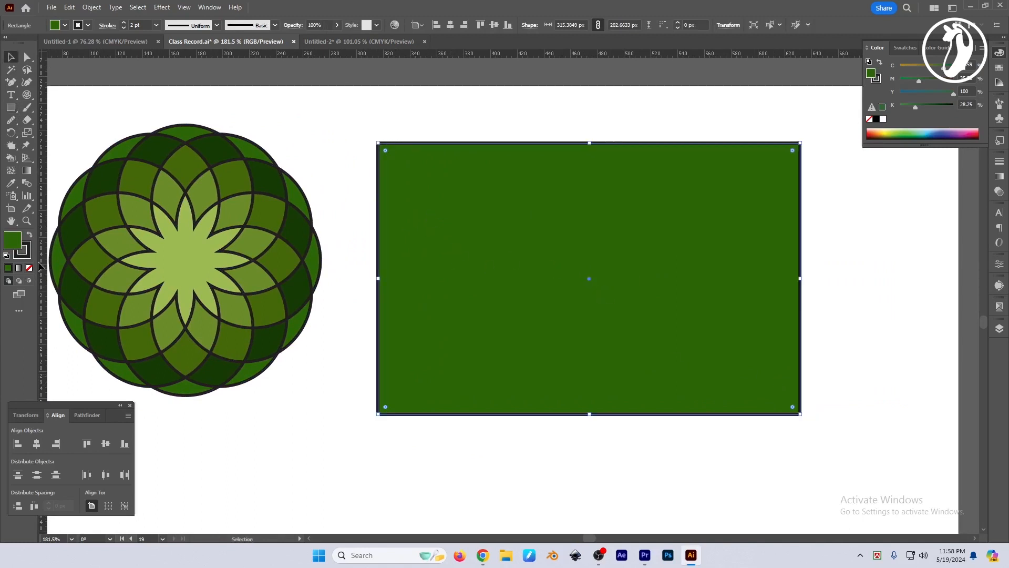
{"action": "double_click", "coordinate": [12, 241]}
{"action": "mouse_move", "coordinate": [706, 261]}
{"action": "left_mouse_down"}
{"action": "mouse_move", "coordinate": [678, 204]}
{"action": "mouse_move", "coordinate": [711, 266]}
{"action": "mouse_move", "coordinate": [645, 241]}
{"action": "mouse_move", "coordinate": [705, 261]}
{"action": "left_mouse_up"}
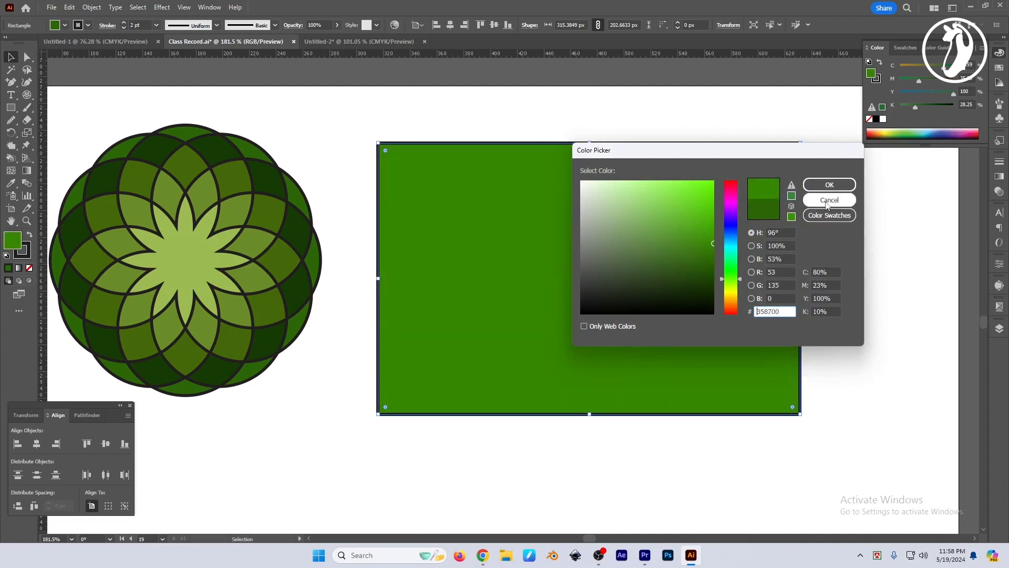
{"action": "left_click", "coordinate": [829, 200]}
{"action": "left_click", "coordinate": [883, 313]}
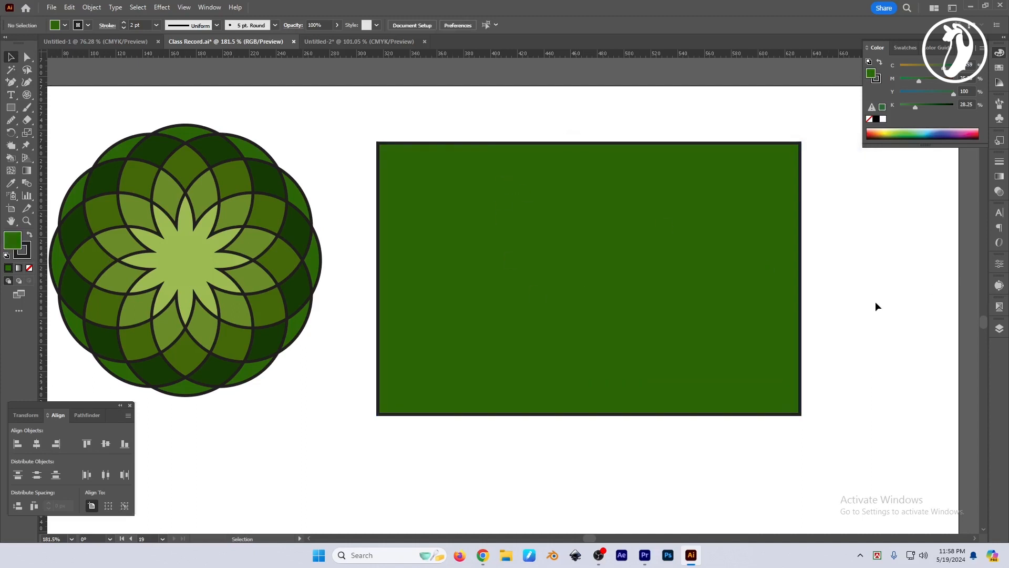
- Scale the rectangle down towards its upper-left corner and duplicate it horizontally into an evenly spaced row of seven
{"action": "left_click", "coordinate": [770, 365]}
{"action": "left_click_drag", "start_coordinate": [792, 409], "coordinate": [457, 201]}
{"action": "left_click_drag", "start_coordinate": [417, 173], "coordinate": [494, 179]}
{"action": "key", "text": "ctrl+d"}
{"action": "key", "text": "ctrl+d"}
{"action": "key", "text": "ctrl+d"}
{"action": "key", "text": "ctrl+d"}
{"action": "key", "text": "ctrl+d"}
{"action": "left_click", "coordinate": [410, 251]}
- Duplicate the row of seven rectangles downward at equal spacing to make a grid of five rows
{"action": "left_click_drag", "start_coordinate": [664, 294], "coordinate": [541, 320]}
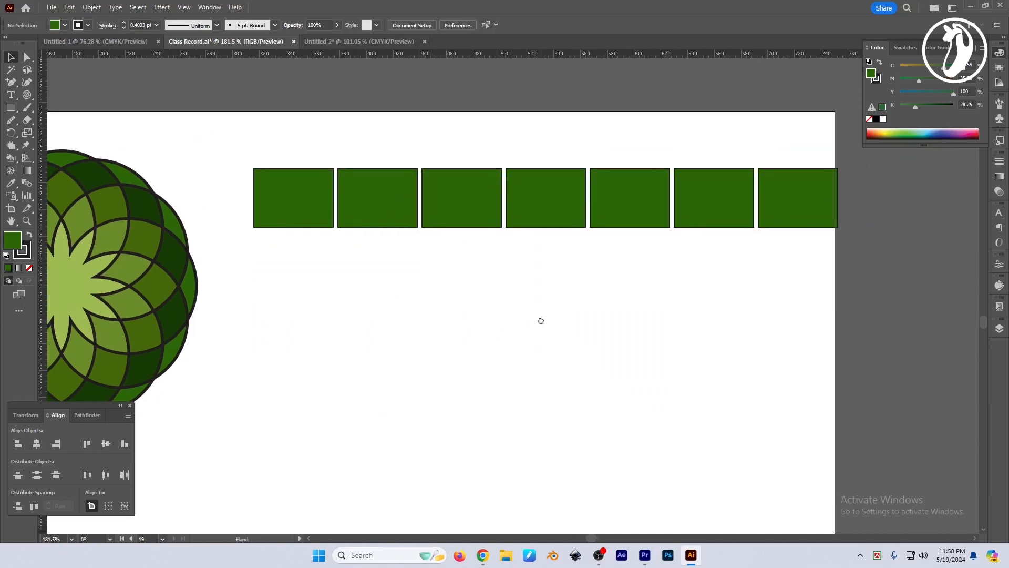
{"action": "left_click_drag", "start_coordinate": [351, 254], "coordinate": [778, 254]}
{"action": "key", "text": "ctrl+d"}
{"action": "key", "text": "ctrl+d"}
{"action": "key", "text": "ctrl+d"}
{"action": "left_click", "coordinate": [407, 156]}
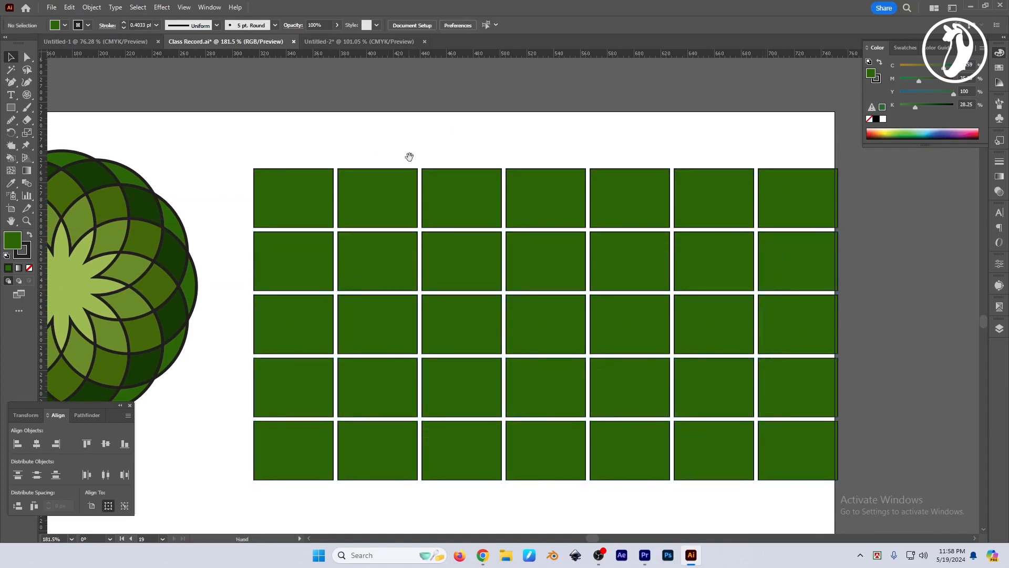
- Move the whole rectangle grid left so it lies within the artboard and group its rectangles
{"action": "scroll", "coordinate": [415, 142], "scroll_direction": "down", "scroll_amount": 1}
{"action": "left_click_drag", "start_coordinate": [328, 126], "coordinate": [801, 439]}
{"action": "left_click_drag", "start_coordinate": [745, 375], "coordinate": [723, 382]}
{"action": "key", "text": "ctrl+g"}
{"action": "left_click", "coordinate": [780, 360]}
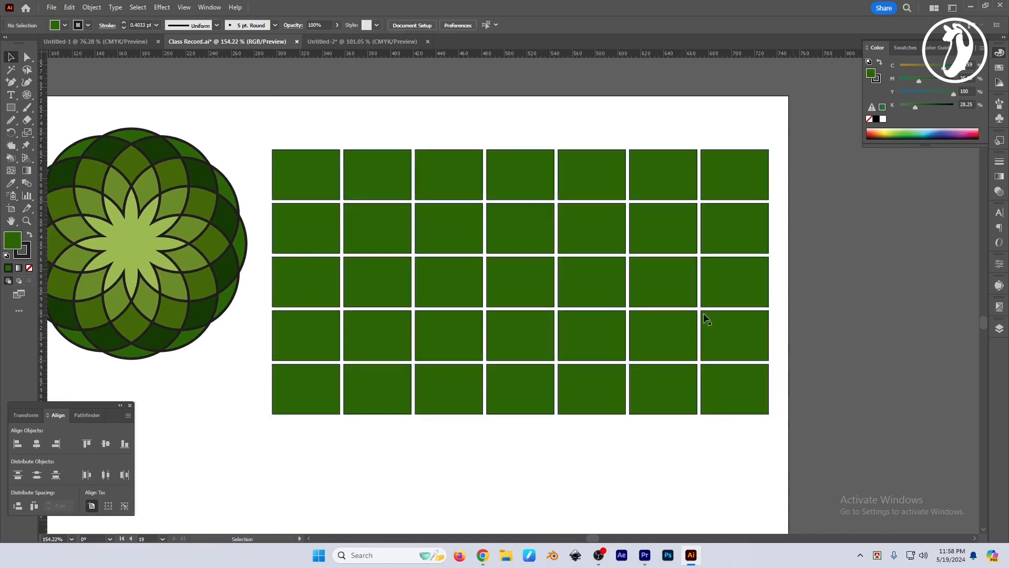
- Set the fill of the grouped rectangle grid to green #0B7C2E
{"action": "left_click", "coordinate": [528, 234]}
{"action": "double_click", "coordinate": [13, 241]}
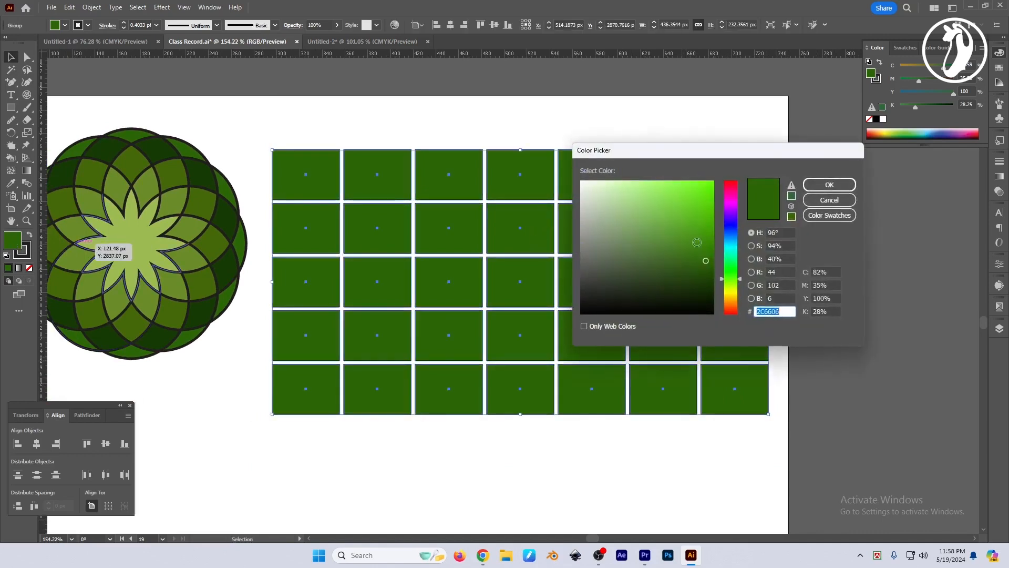
{"action": "mouse_move", "coordinate": [694, 269]}
{"action": "left_mouse_down"}
{"action": "mouse_move", "coordinate": [698, 240]}
{"action": "mouse_move", "coordinate": [676, 216]}
{"action": "mouse_move", "coordinate": [603, 266]}
{"action": "mouse_move", "coordinate": [617, 265]}
{"action": "left_mouse_up"}
{"action": "left_click", "coordinate": [704, 231]}
{"action": "left_click", "coordinate": [702, 248]}
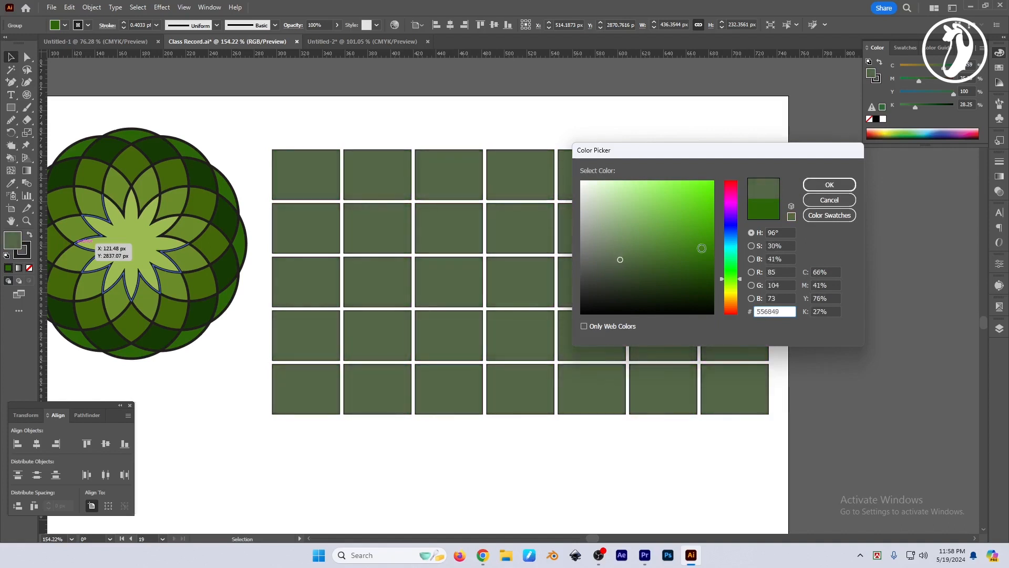
{"action": "left_click_drag", "start_coordinate": [729, 285], "coordinate": [731, 271]}
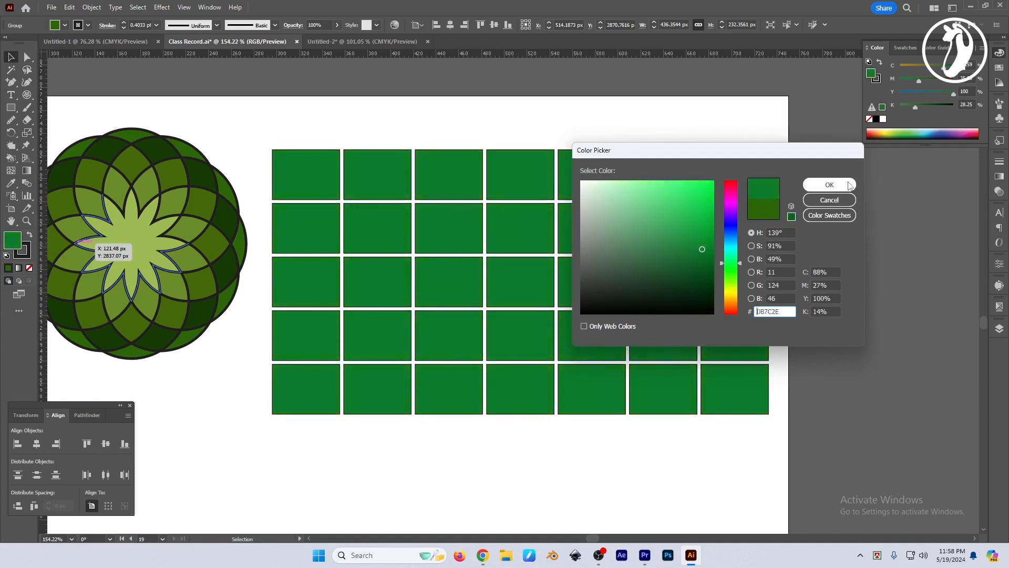
{"action": "left_click", "coordinate": [829, 185]}
{"action": "left_click", "coordinate": [845, 253]}
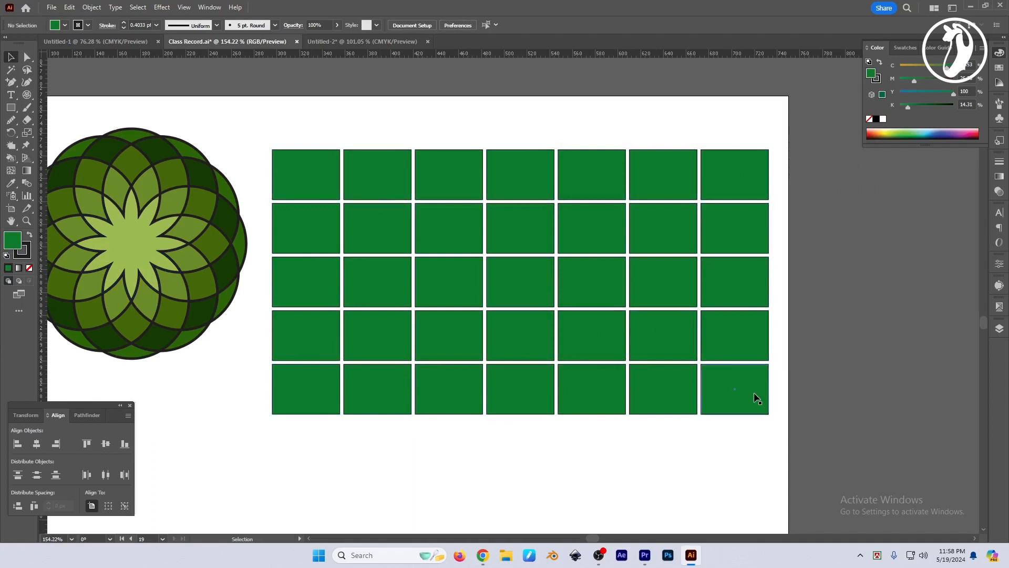
- Resize the rectangle grid from its lower-right corner to about 362 px wide and 255 px high
{"action": "left_click", "coordinate": [740, 411]}
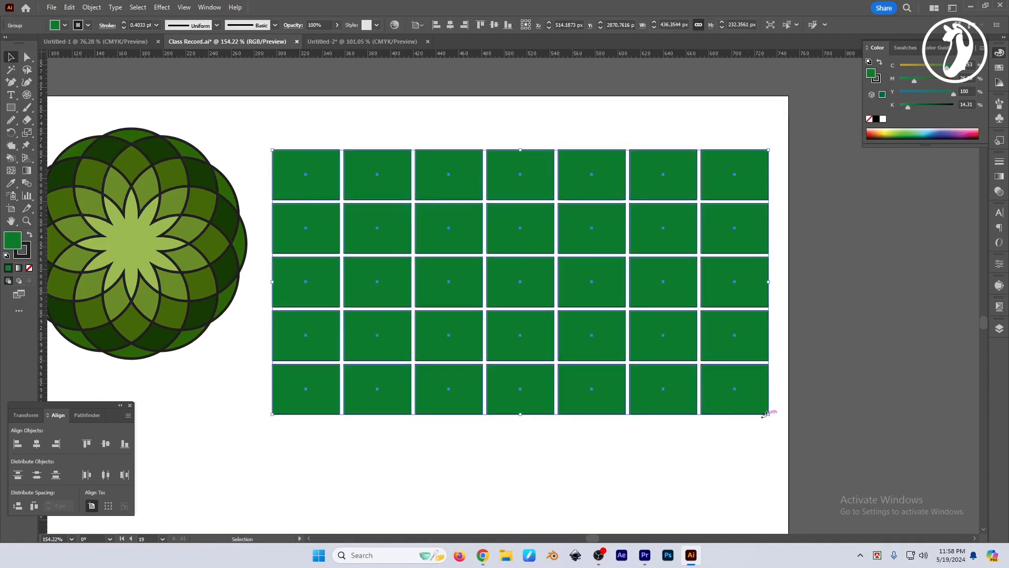
{"action": "mouse_move", "coordinate": [768, 414]}
{"action": "left_mouse_down"}
{"action": "mouse_move", "coordinate": [739, 432]}
{"action": "mouse_move", "coordinate": [684, 440]}
{"action": "left_mouse_up"}
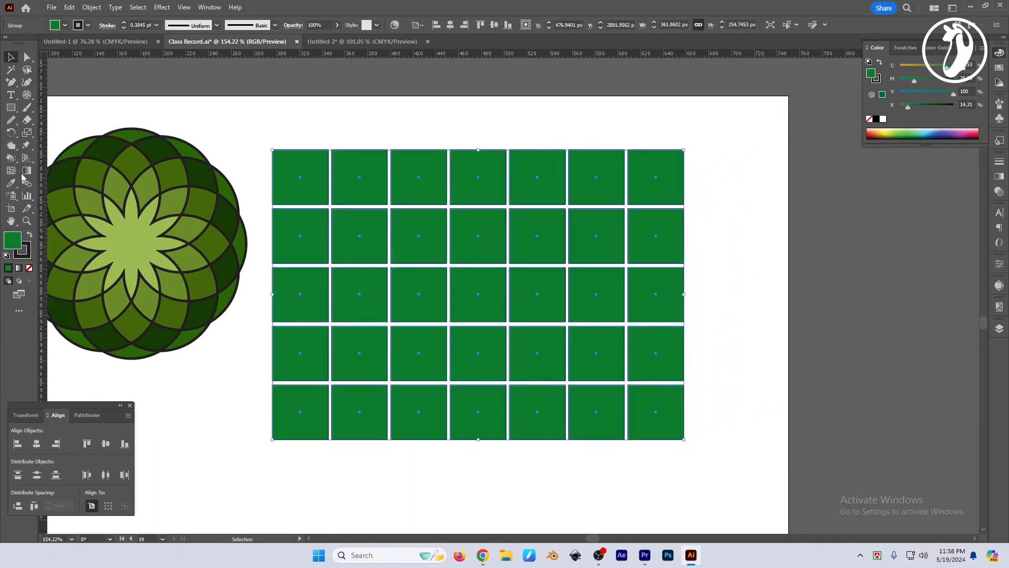
- Set the Live Paint fill to cyan #00E1F2 and paint the diagonal from row one, column one to row five, column five
{"action": "left_click", "coordinate": [11, 157]}
{"action": "left_click", "coordinate": [51, 174]}
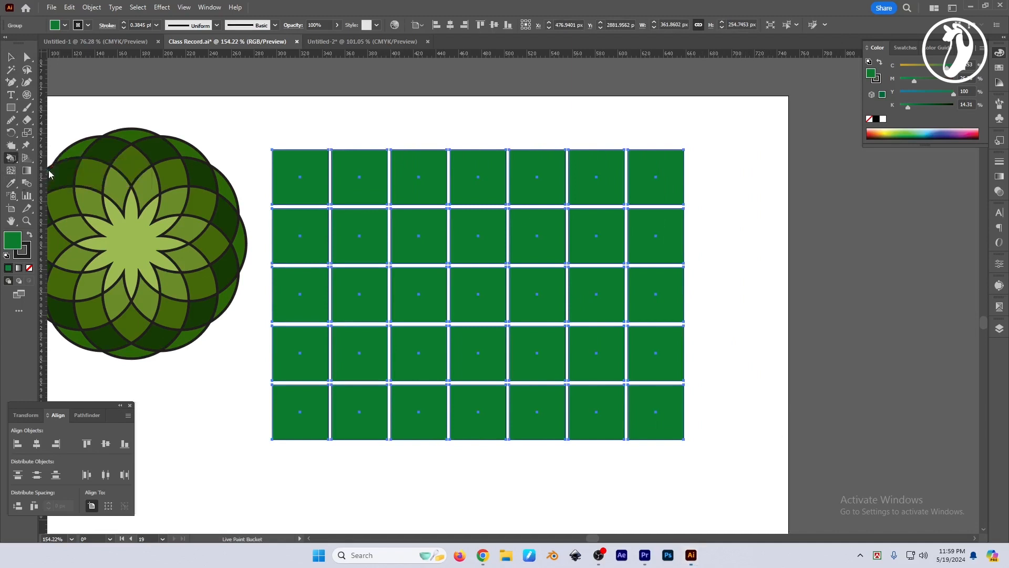
{"action": "double_click", "coordinate": [13, 242]}
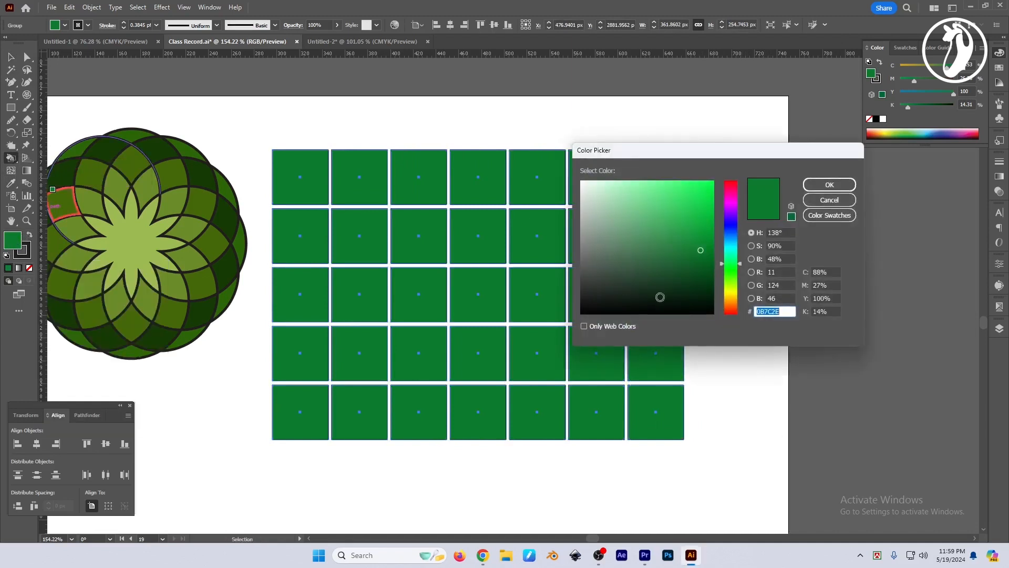
{"action": "left_click_drag", "start_coordinate": [732, 270], "coordinate": [735, 256]}
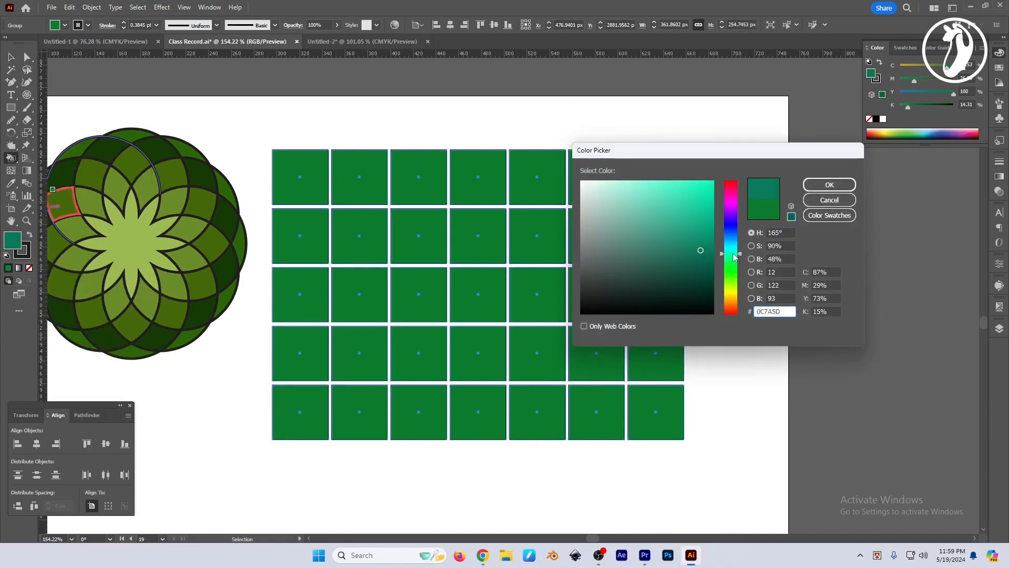
{"action": "left_click", "coordinate": [701, 213]}
{"action": "left_click", "coordinate": [829, 185]}
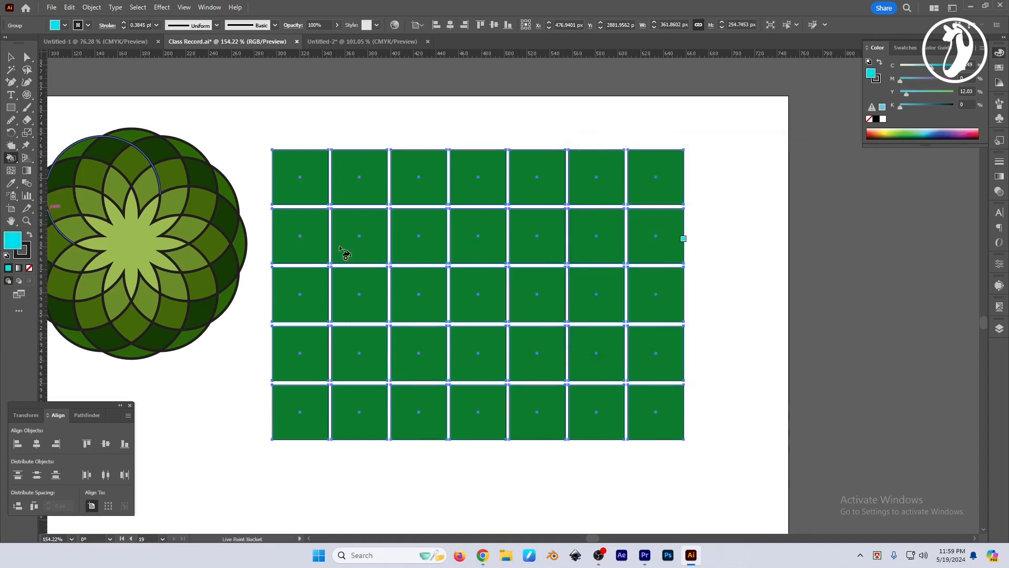
{"action": "left_click", "coordinate": [315, 183]}
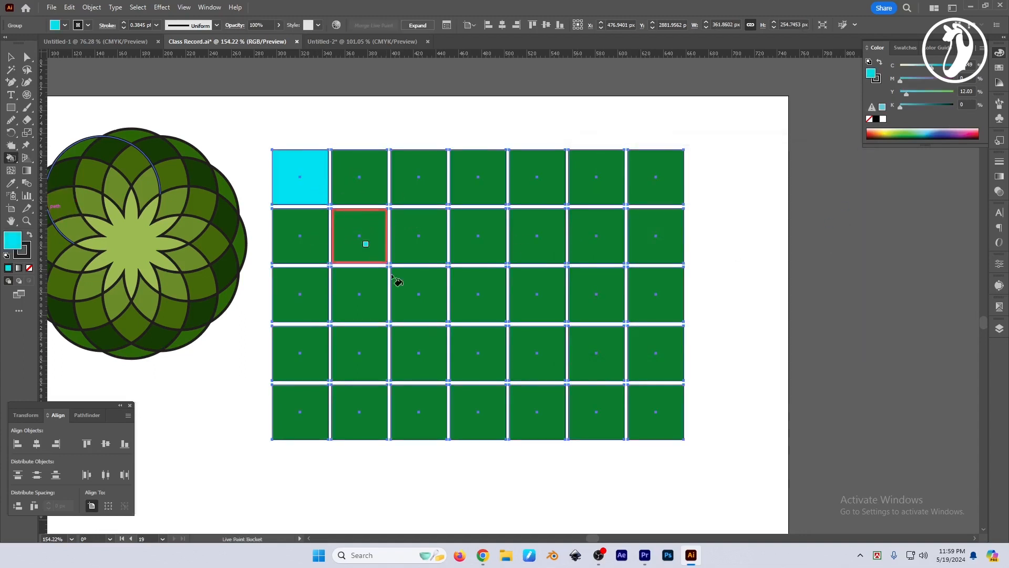
{"action": "left_click", "coordinate": [354, 243]}
{"action": "left_click", "coordinate": [420, 291]}
{"action": "left_click", "coordinate": [486, 365]}
{"action": "left_click", "coordinate": [542, 410]}
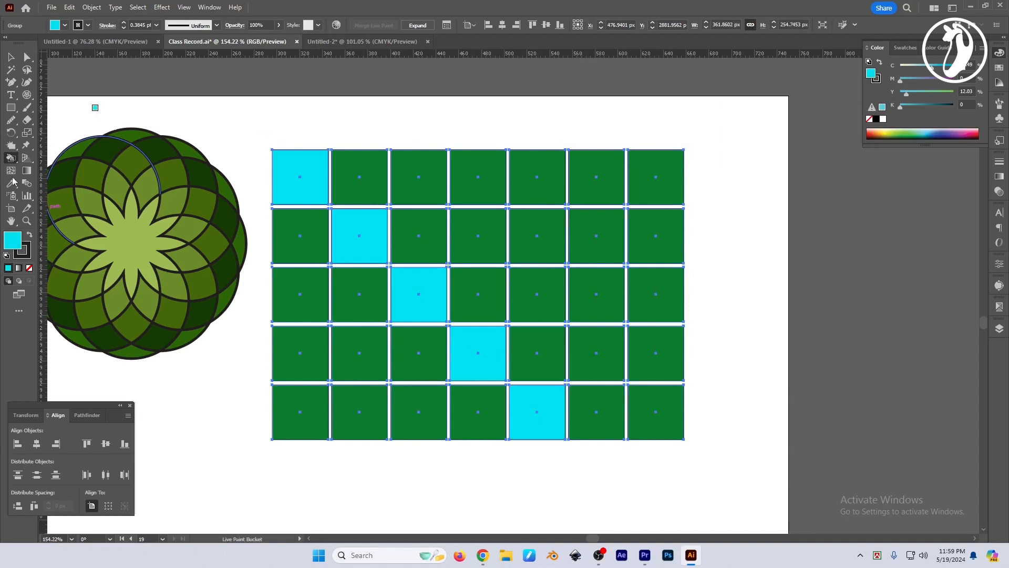
- Change the paint colour to green #009E44 and fill the diagonal from row one, column three to row five, column seven
{"action": "double_click", "coordinate": [15, 240]}
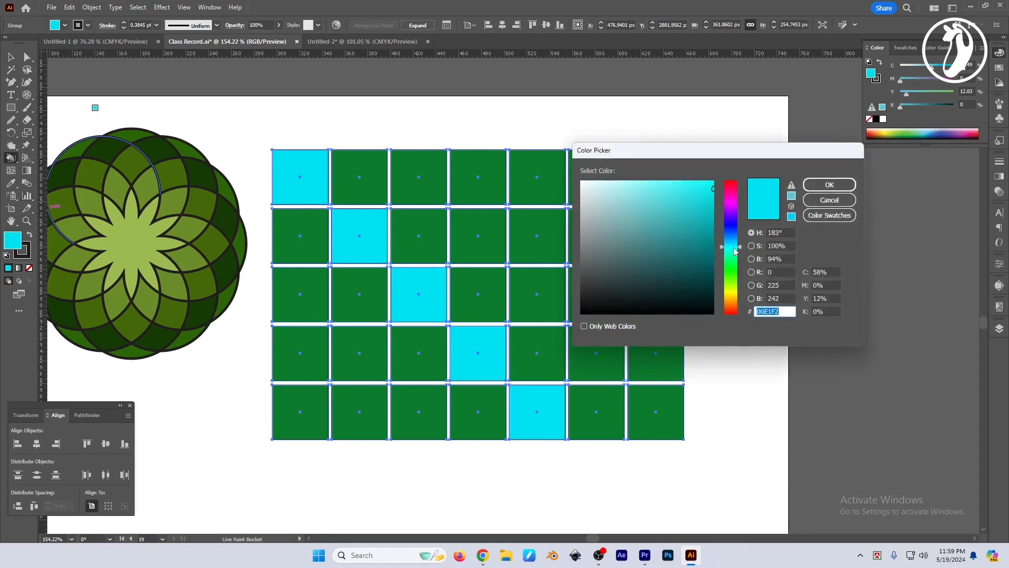
{"action": "left_click_drag", "start_coordinate": [733, 248], "coordinate": [734, 260]}
{"action": "left_click_drag", "start_coordinate": [687, 214], "coordinate": [707, 230]}
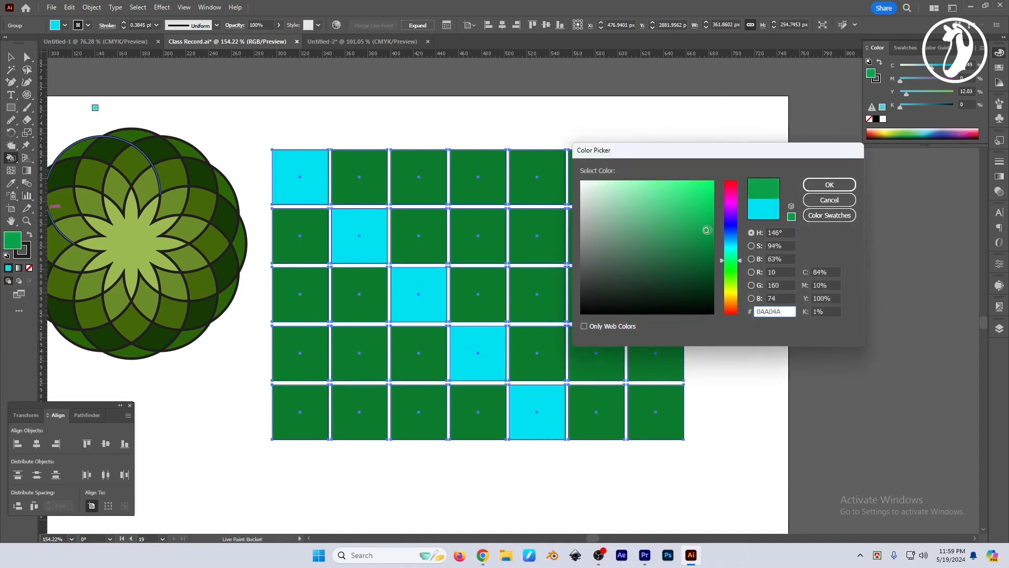
{"action": "left_click", "coordinate": [829, 185]}
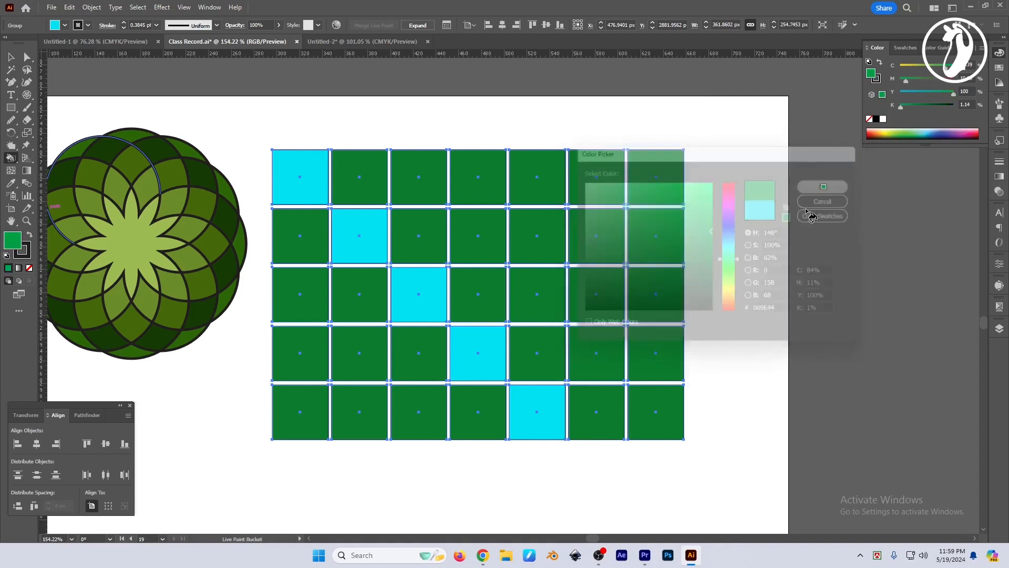
{"action": "left_click", "coordinate": [415, 181]}
{"action": "left_click", "coordinate": [475, 237]}
{"action": "left_click", "coordinate": [534, 291]}
{"action": "left_click", "coordinate": [594, 352]}
{"action": "left_click", "coordinate": [656, 420]}
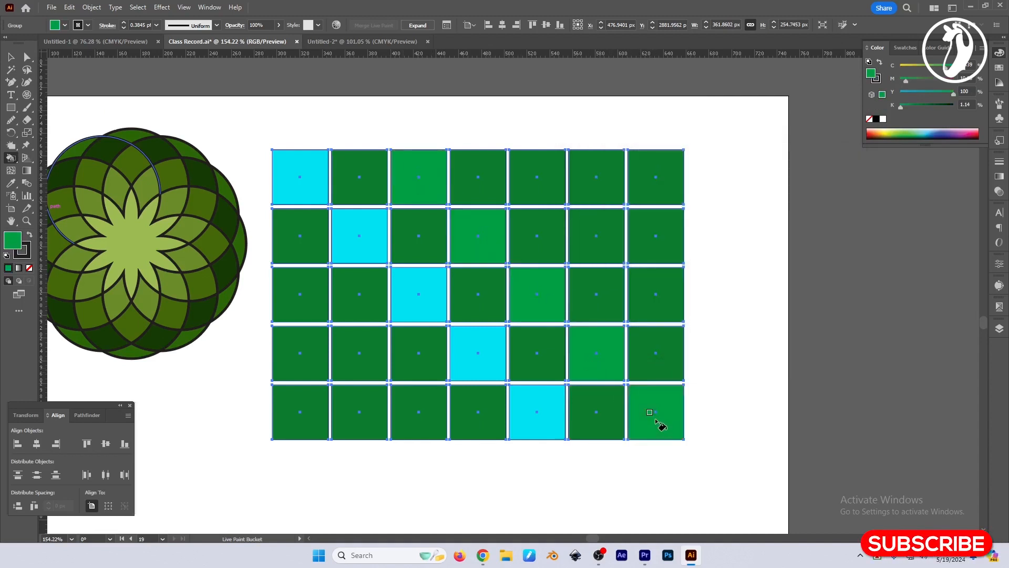
- Change the paint colour to lime #97DB03 and fill the diagonal from row one, column five to row three, column seven
{"action": "double_click", "coordinate": [13, 242]}
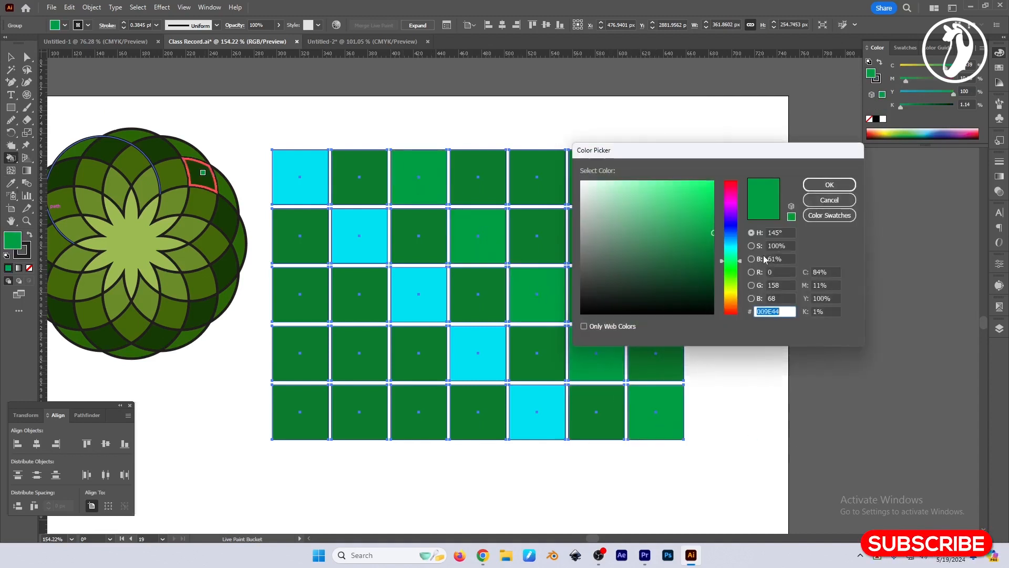
{"action": "left_click_drag", "start_coordinate": [734, 257], "coordinate": [735, 281]}
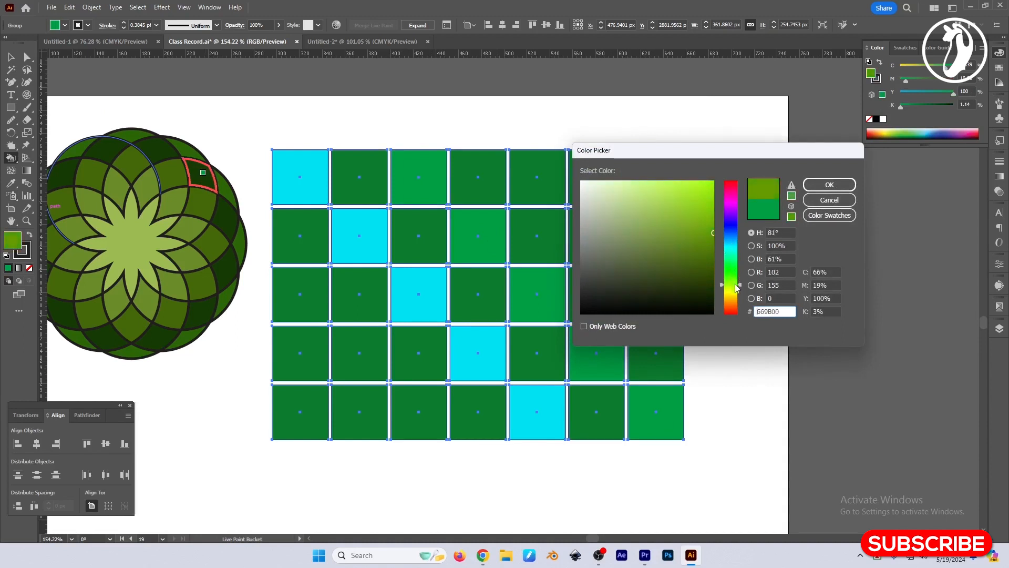
{"action": "left_click_drag", "start_coordinate": [704, 214], "coordinate": [714, 198]}
{"action": "left_click", "coordinate": [830, 184]}
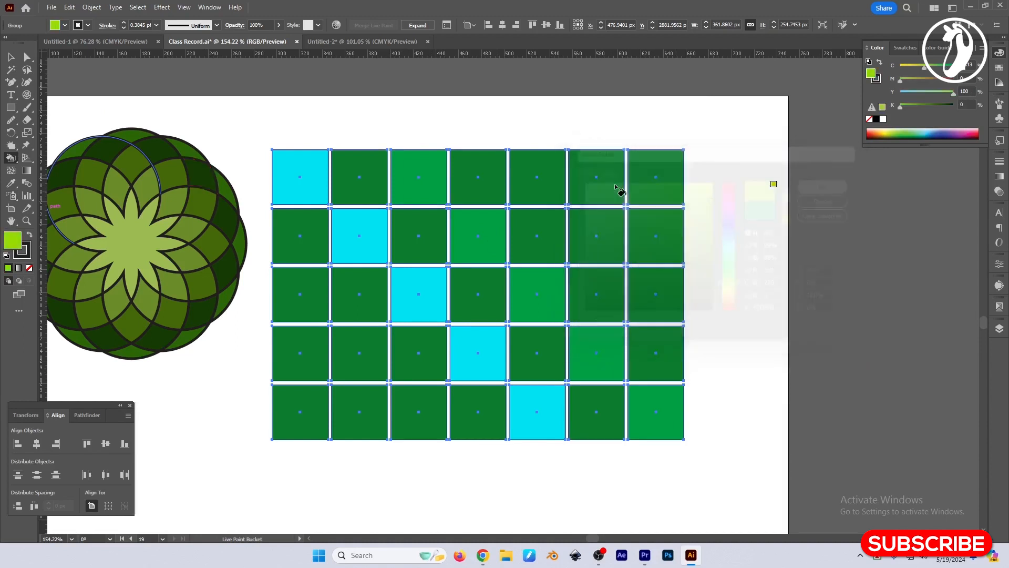
{"action": "left_click", "coordinate": [550, 180]}
{"action": "left_click", "coordinate": [591, 235]}
{"action": "left_click", "coordinate": [666, 296]}
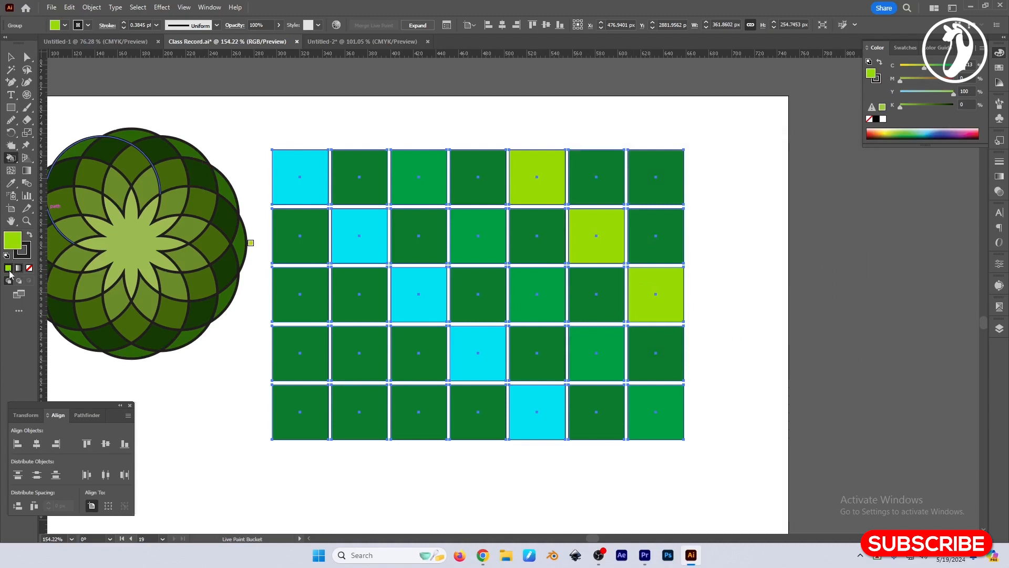
- Paint the row one, column six and row two, column seven cells in green #378726
{"action": "double_click", "coordinate": [13, 240]}
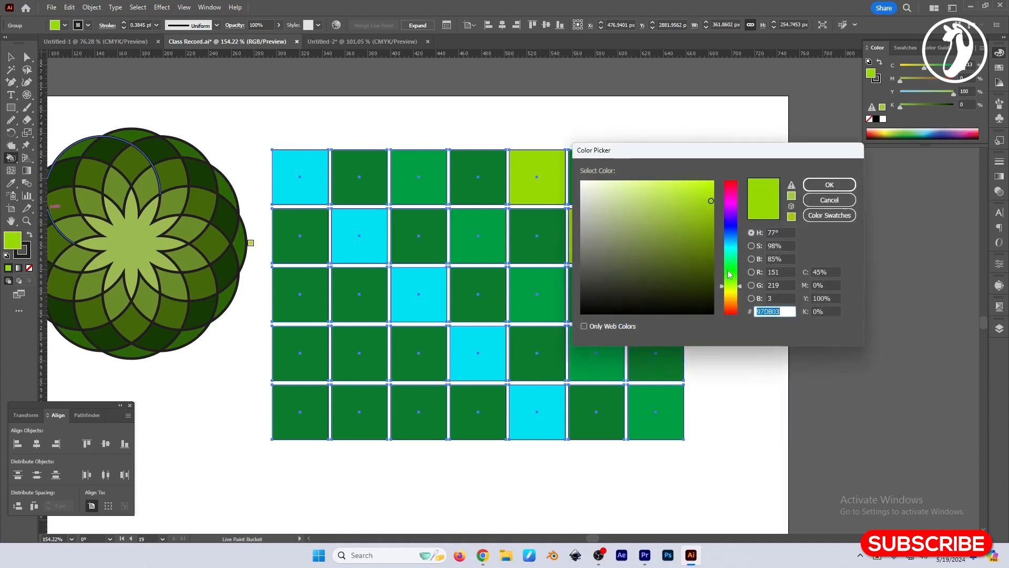
{"action": "left_click_drag", "start_coordinate": [729, 299], "coordinate": [733, 279]}
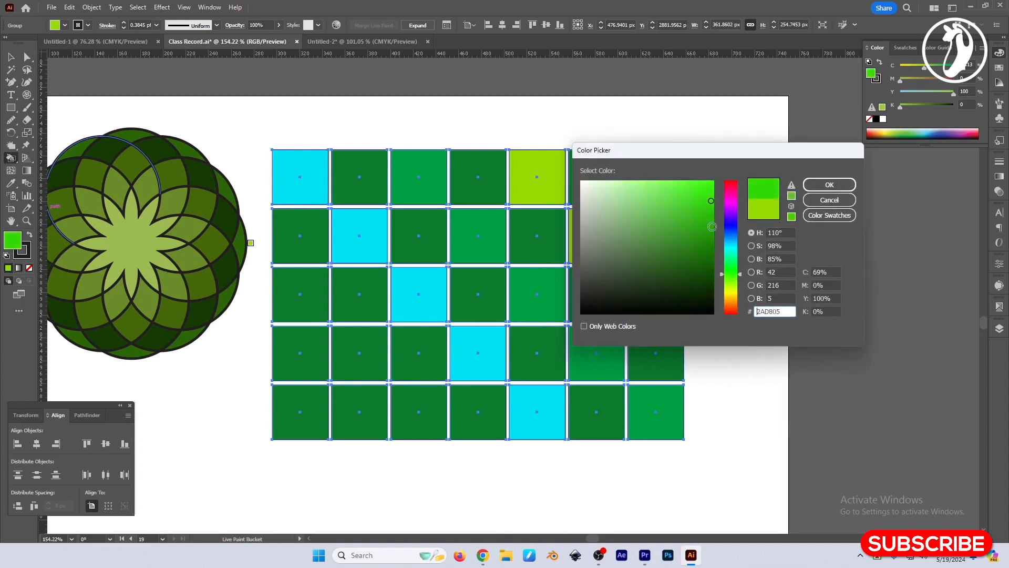
{"action": "left_click", "coordinate": [689, 233]}
{"action": "left_click", "coordinate": [829, 185]}
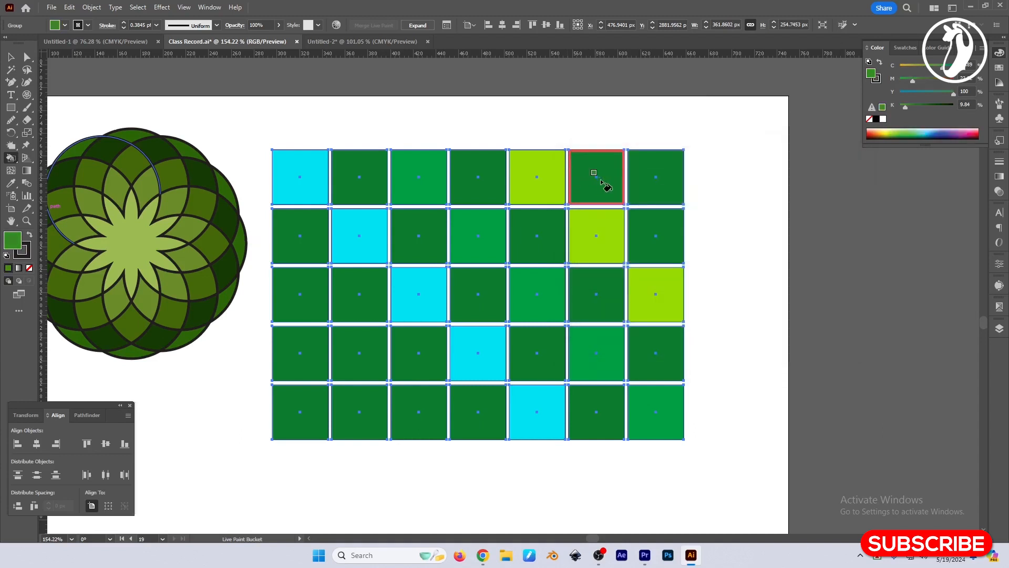
{"action": "left_click", "coordinate": [597, 177]}
{"action": "left_click", "coordinate": [655, 234]}
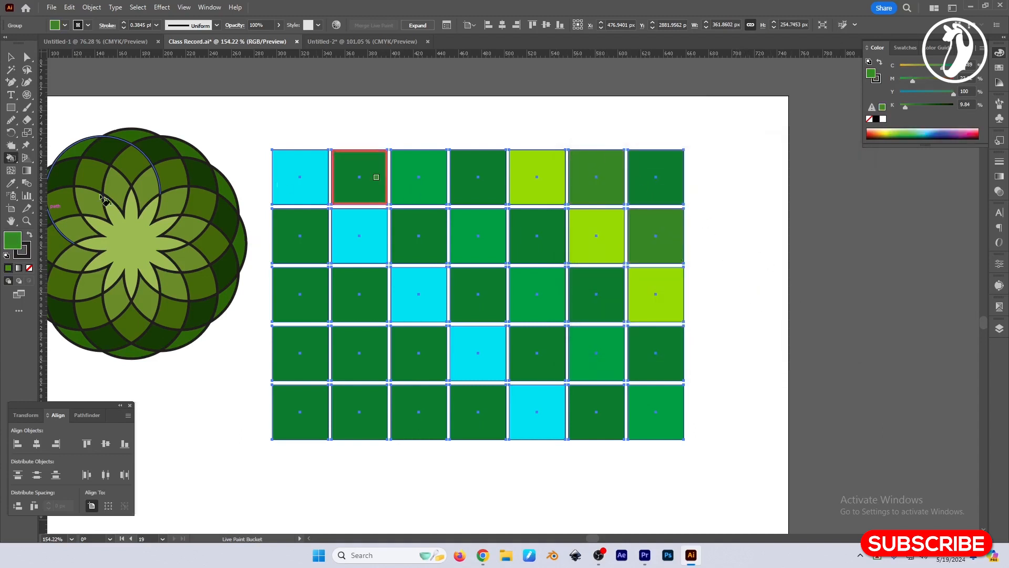
- Repaint the row one, column six and row two, column seven cells in a vivid bright green
{"action": "double_click", "coordinate": [14, 239]}
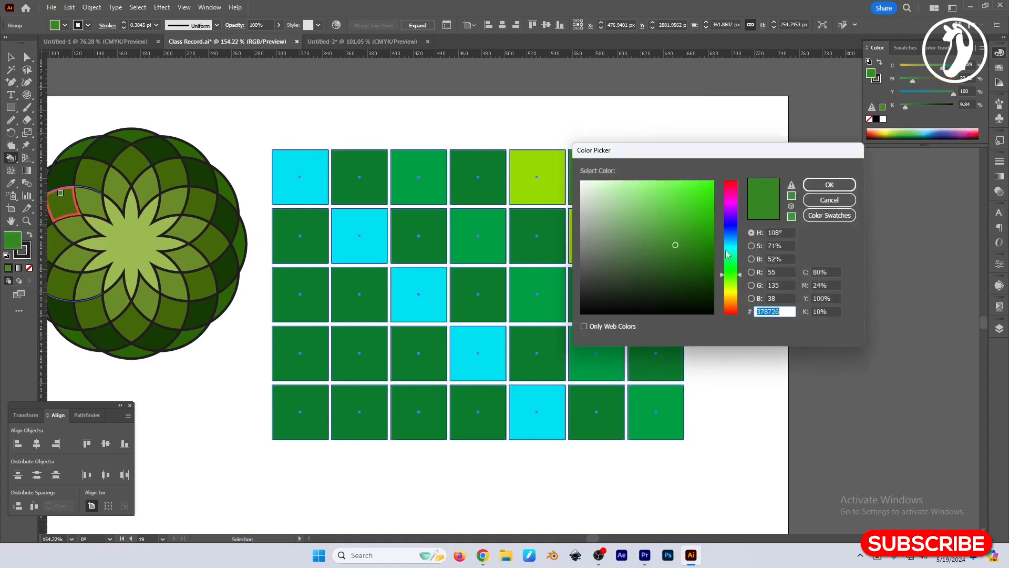
{"action": "mouse_move", "coordinate": [727, 254]}
{"action": "left_mouse_down"}
{"action": "mouse_move", "coordinate": [727, 281]}
{"action": "mouse_move", "coordinate": [726, 267]}
{"action": "left_mouse_up"}
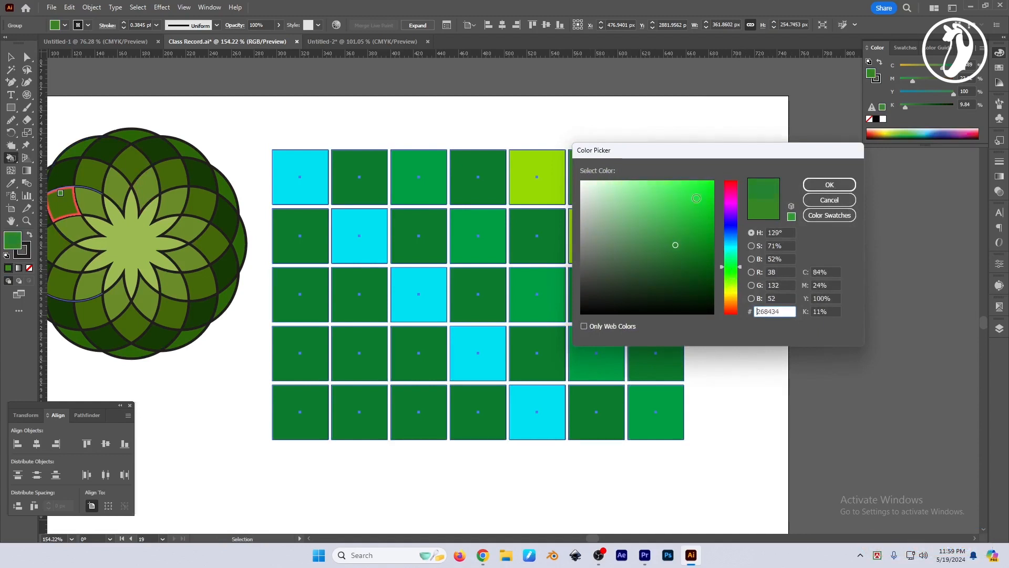
{"action": "left_click_drag", "start_coordinate": [675, 245], "coordinate": [710, 182]}
{"action": "left_click", "coordinate": [830, 185]}
{"action": "left_click", "coordinate": [604, 179]}
{"action": "left_click", "coordinate": [665, 238]}
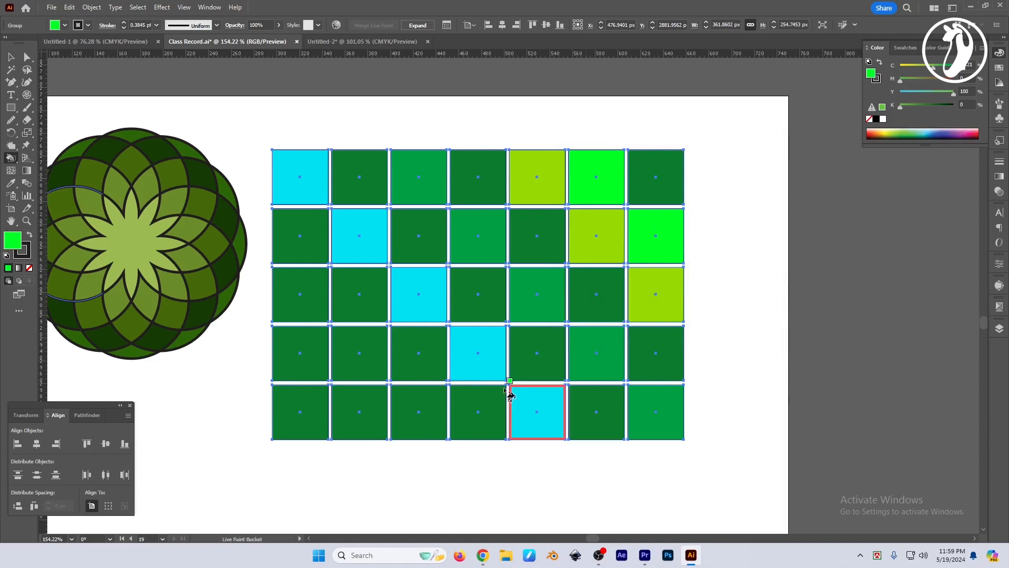
- Try turquoise #00DBDB on the first cell of row two and undo that fill
{"action": "key", "text": "v"}
{"action": "key", "text": "k"}
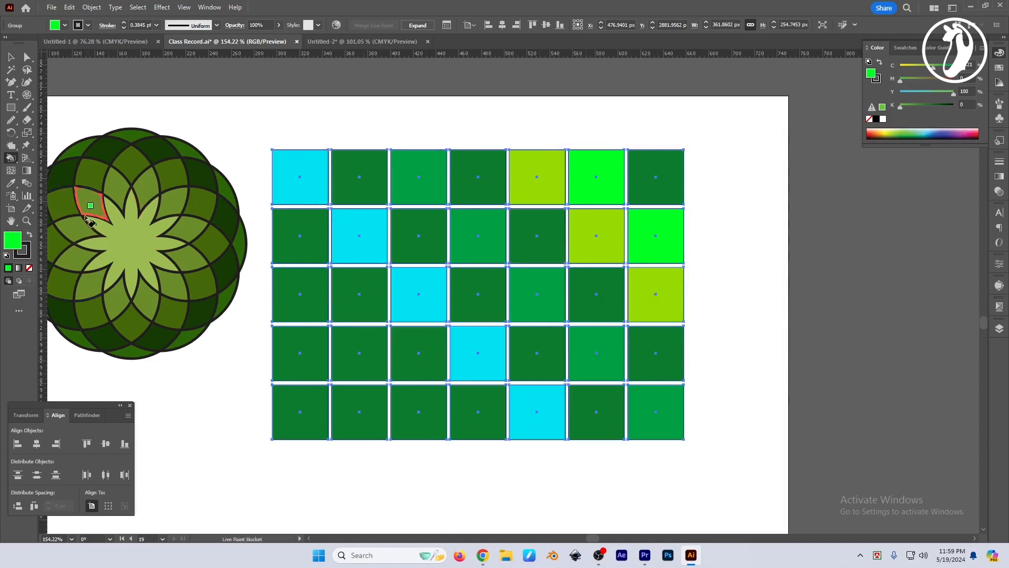
{"action": "double_click", "coordinate": [11, 243]}
{"action": "left_click_drag", "start_coordinate": [734, 273], "coordinate": [736, 253]}
{"action": "left_click", "coordinate": [829, 185]}
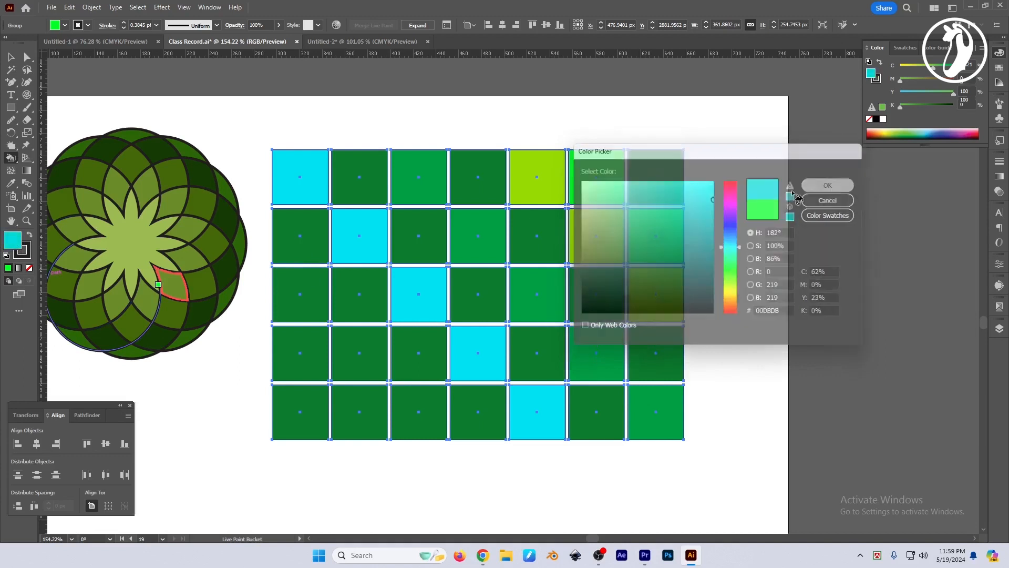
{"action": "left_click", "coordinate": [300, 242]}
{"action": "key", "text": "ctrl+z"}
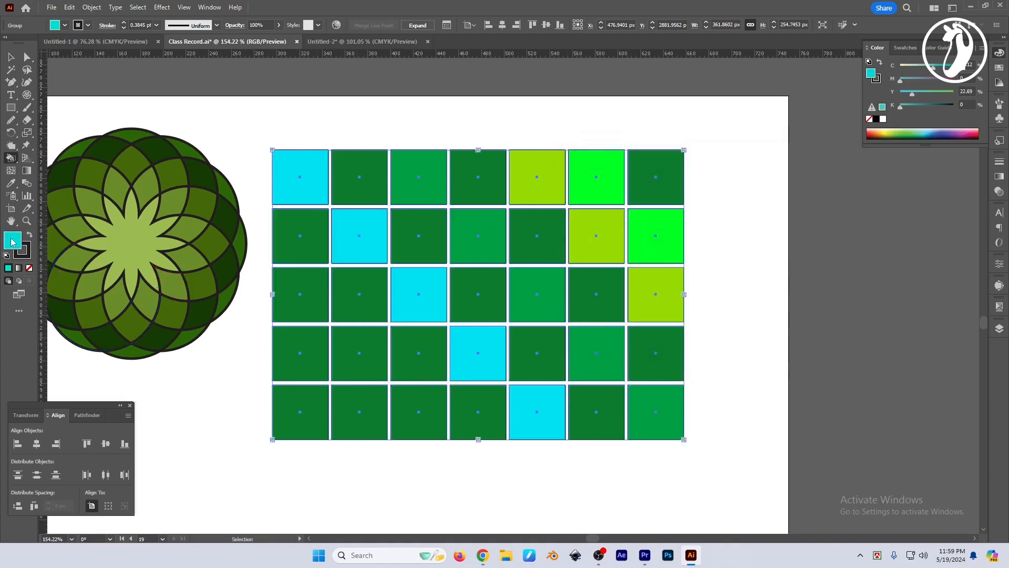
- Change the paint colour to teal #09726F and fill the diagonal from row two, column one to row five, column four
{"action": "double_click", "coordinate": [12, 241]}
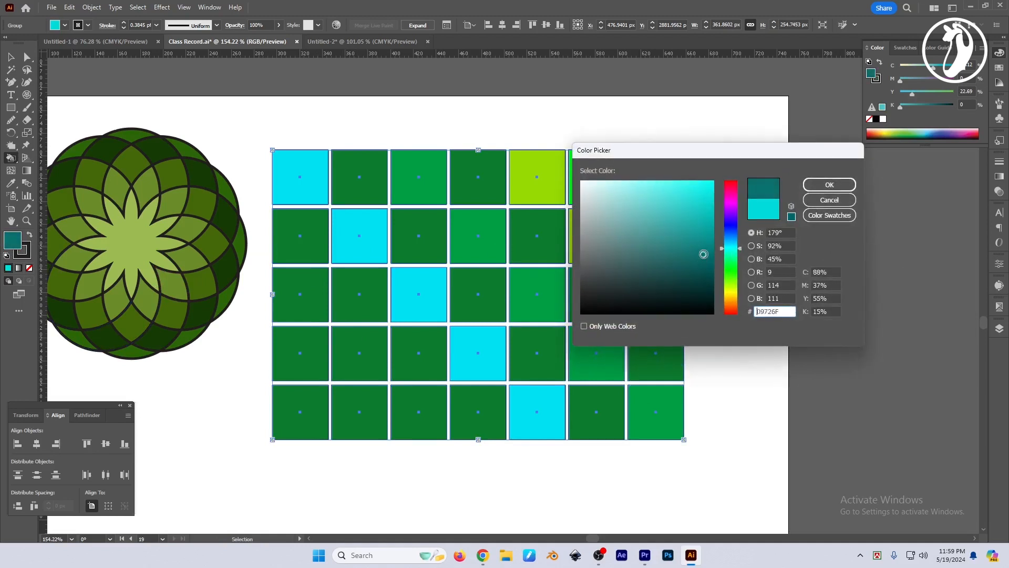
{"action": "left_click", "coordinate": [829, 200]}
{"action": "left_click", "coordinate": [297, 237]}
{"action": "left_click", "coordinate": [357, 295]}
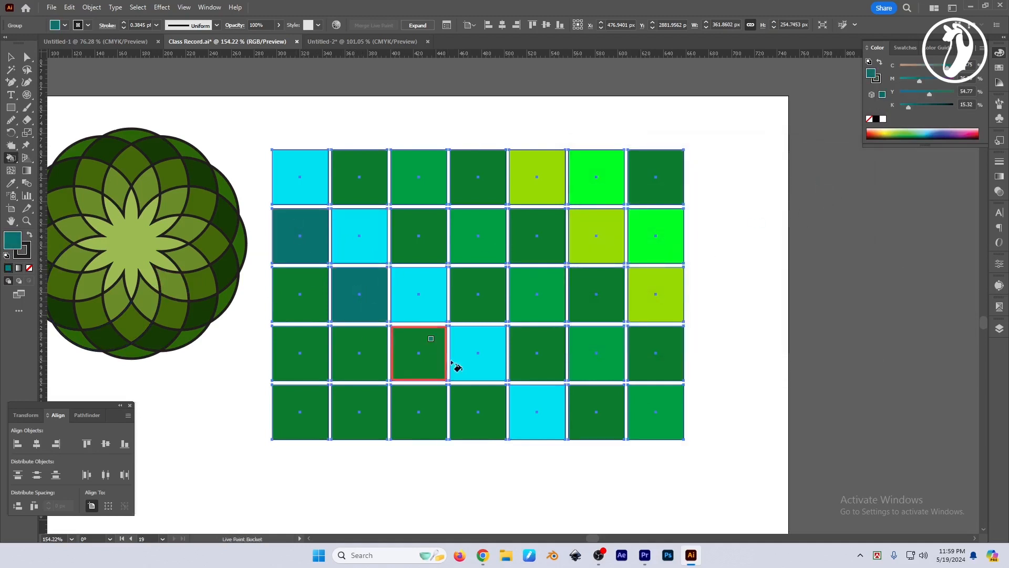
{"action": "left_click", "coordinate": [418, 354]}
{"action": "left_click", "coordinate": [478, 411]}
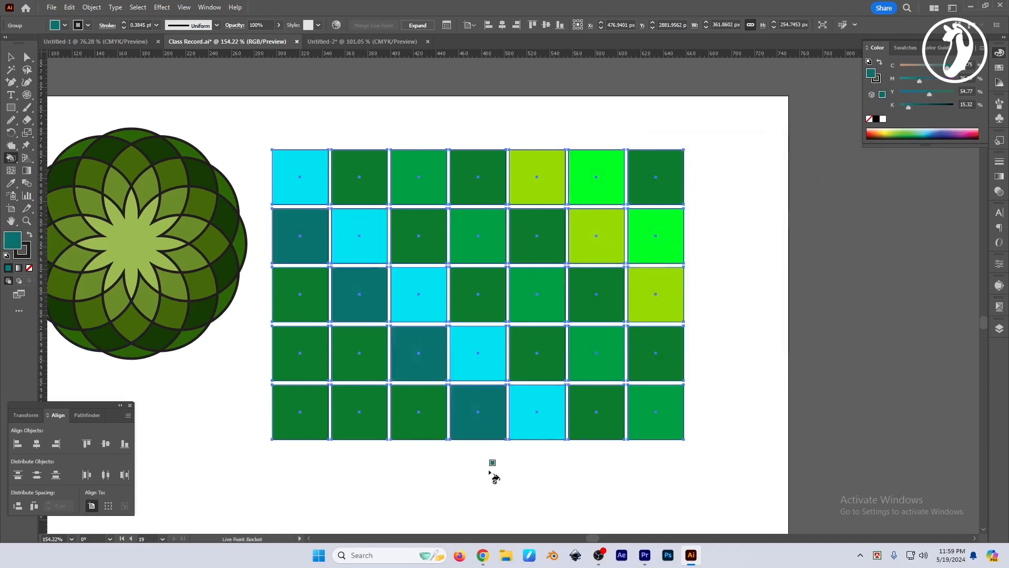
- Choose a darker teal, about #185154, and fill the diagonal from row three, column one to row five, column three
{"action": "double_click", "coordinate": [13, 240]}
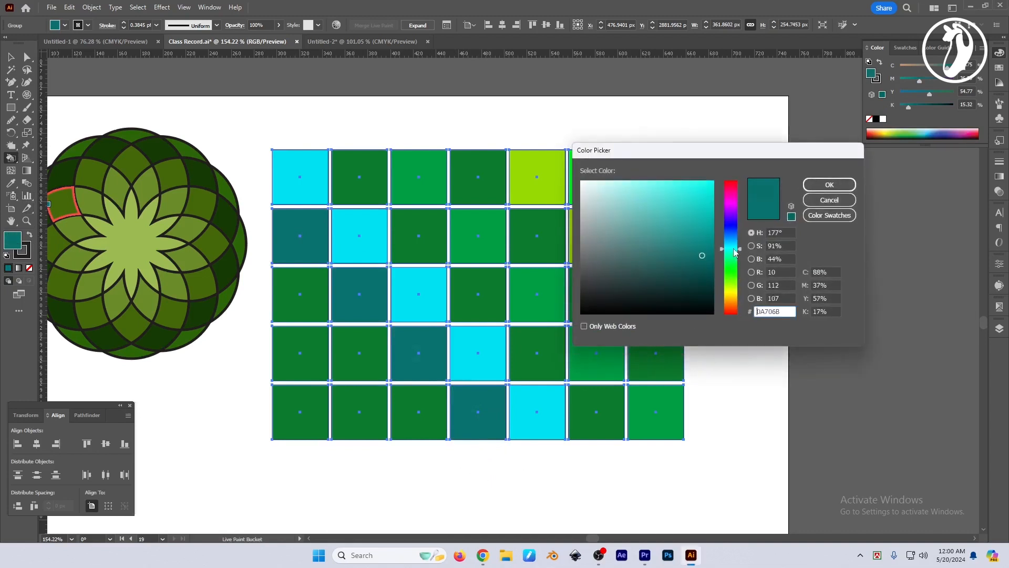
{"action": "mouse_move", "coordinate": [736, 253]}
{"action": "left_mouse_down"}
{"action": "mouse_move", "coordinate": [689, 236]}
{"action": "mouse_move", "coordinate": [666, 245]}
{"action": "mouse_move", "coordinate": [679, 266]}
{"action": "left_mouse_up"}
{"action": "left_click", "coordinate": [829, 184]}
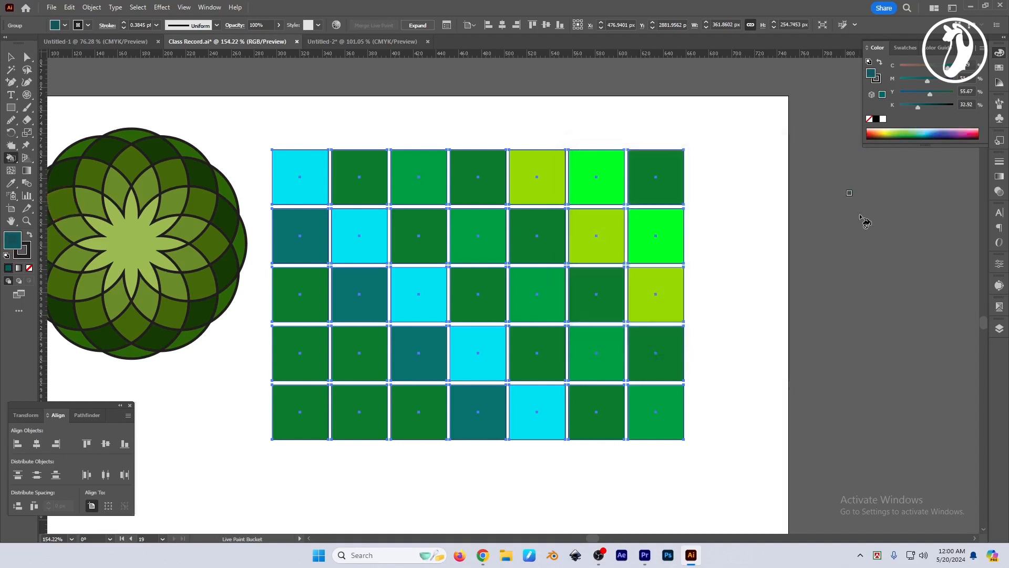
{"action": "left_click", "coordinate": [293, 304]}
{"action": "left_click", "coordinate": [356, 349]}
{"action": "left_click", "coordinate": [432, 424]}
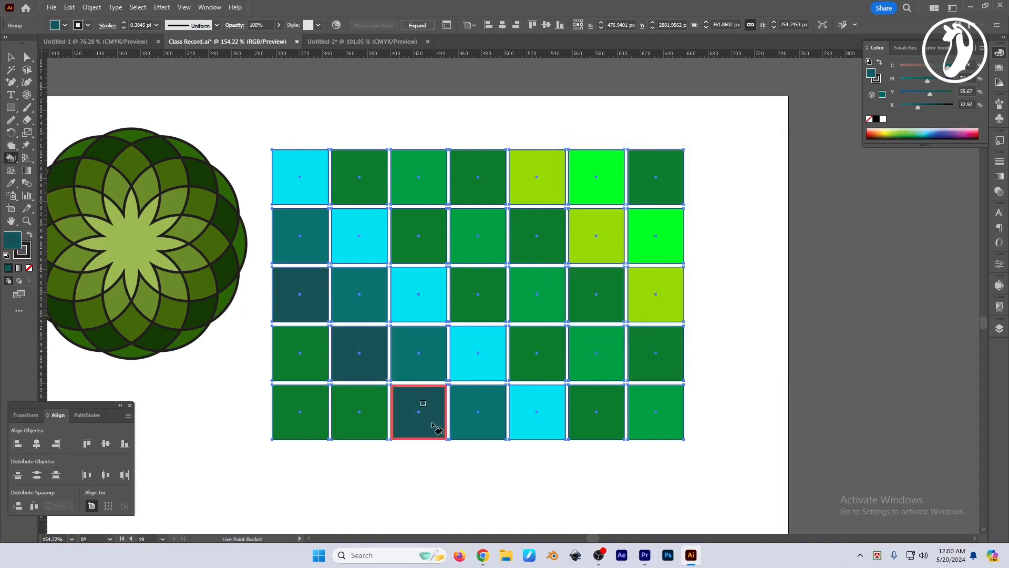
- Change the paint colour to very dark blue #08313A and fill the row four, column one and row five, column two cells
{"action": "double_click", "coordinate": [13, 240]}
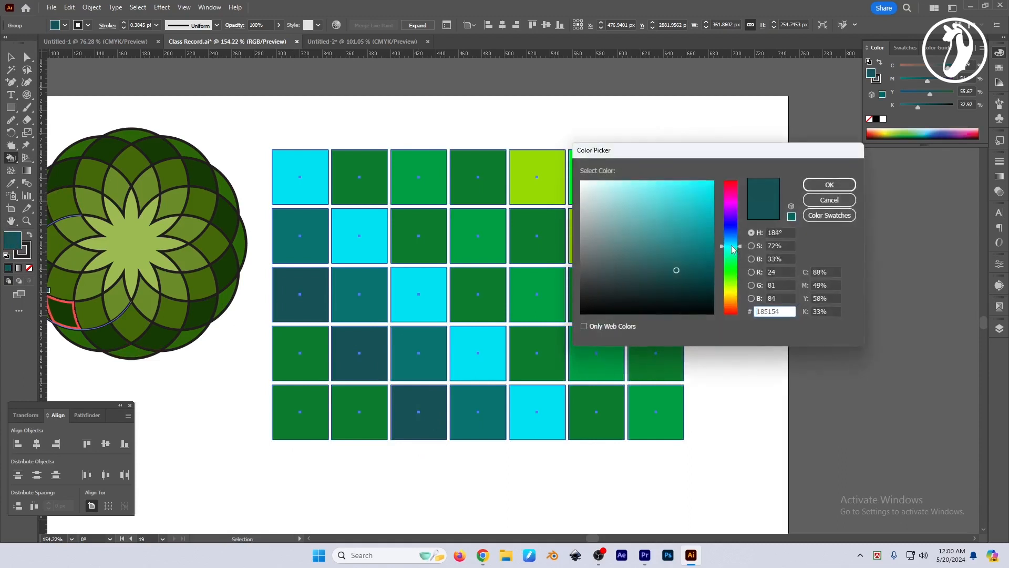
{"action": "left_click_drag", "start_coordinate": [731, 246], "coordinate": [731, 242]}
{"action": "left_click_drag", "start_coordinate": [694, 281], "coordinate": [696, 284]}
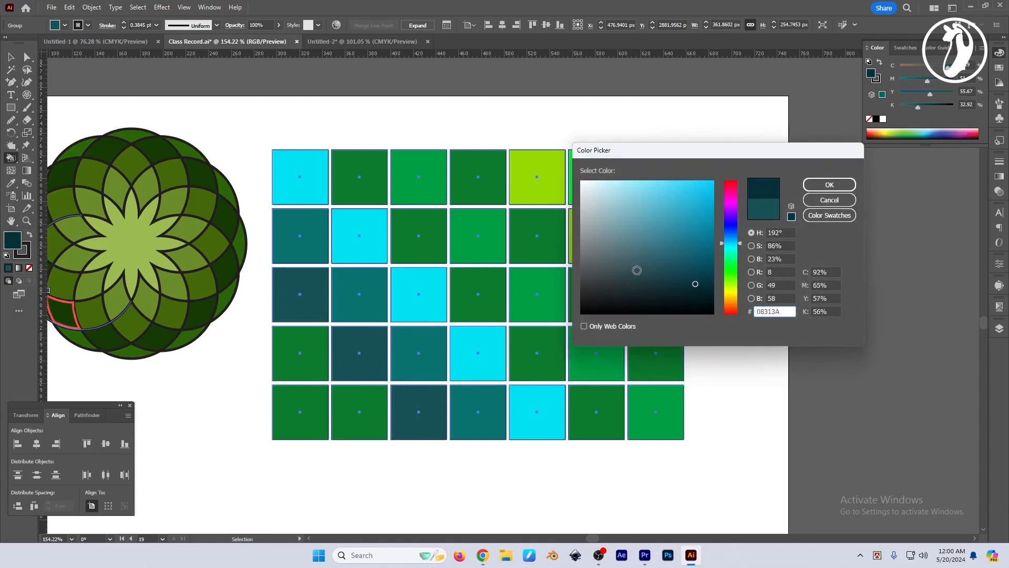
{"action": "left_click", "coordinate": [829, 184]}
{"action": "left_click", "coordinate": [305, 350]}
{"action": "left_click", "coordinate": [376, 412]}
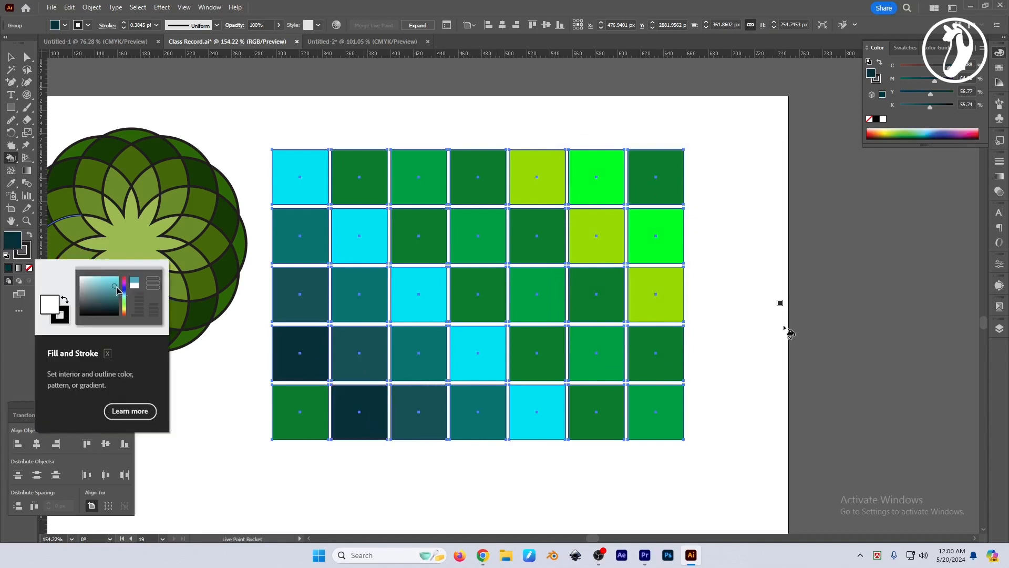
- Move the painted rectangle grid up by about 28 px beside the flower pattern and deselect it
{"action": "scroll", "coordinate": [764, 367], "scroll_direction": "down", "scroll_amount": 2, "text": "alt"}
{"action": "key", "text": "v"}
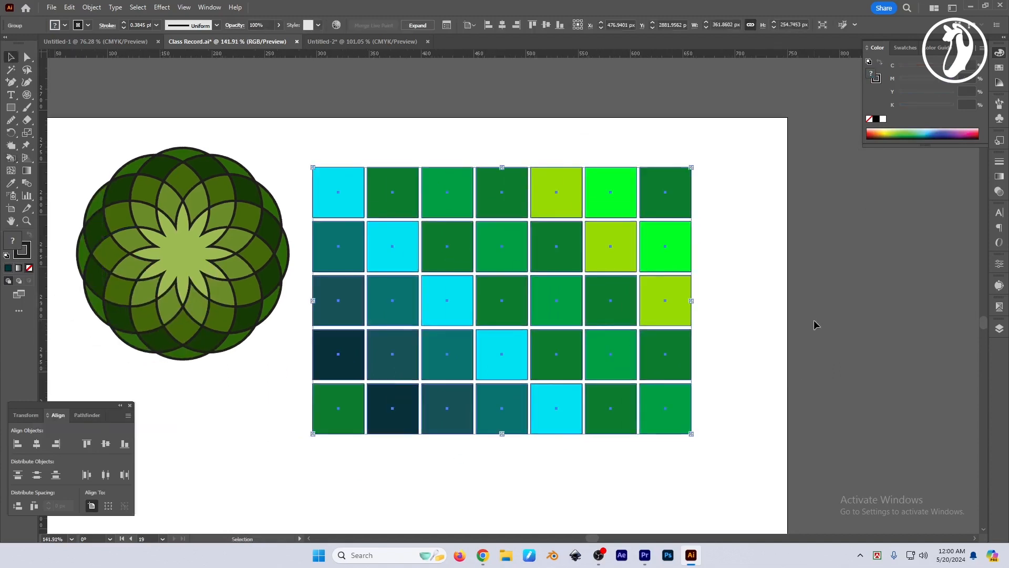
{"action": "left_click", "coordinate": [814, 319]}
{"action": "left_click_drag", "start_coordinate": [488, 253], "coordinate": [490, 224]}
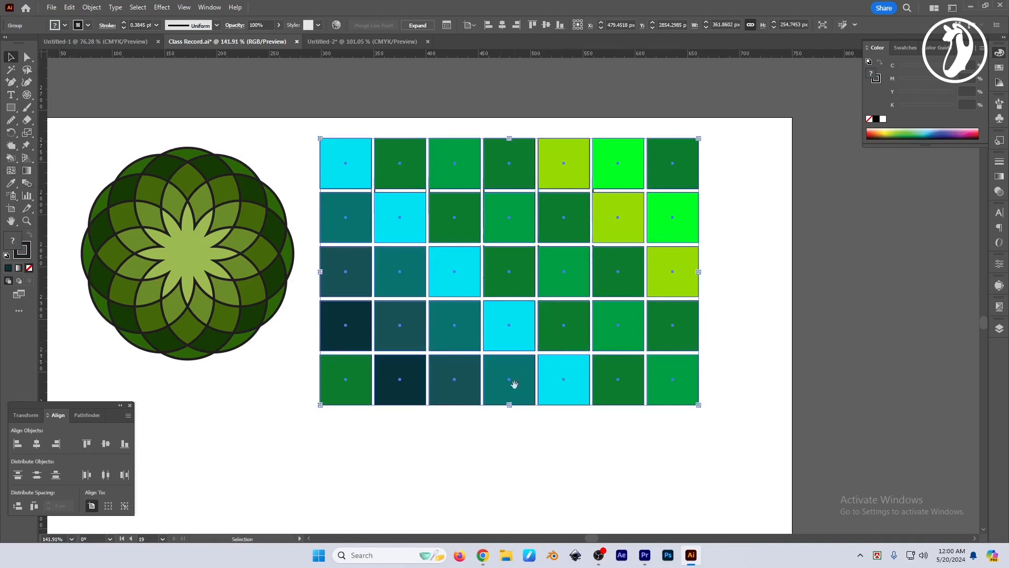
{"action": "left_click_drag", "start_coordinate": [515, 384], "coordinate": [652, 237]}
{"action": "left_click_drag", "start_coordinate": [555, 319], "coordinate": [484, 397]}
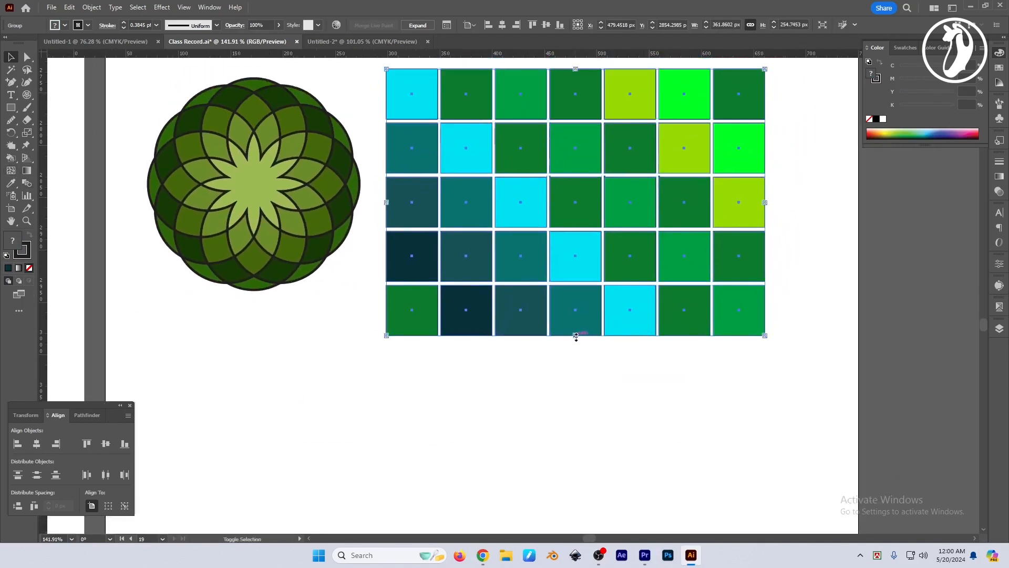
{"action": "left_click_drag", "start_coordinate": [576, 336], "coordinate": [576, 306]}
{"action": "scroll", "coordinate": [647, 360], "scroll_direction": "down", "scroll_amount": 1}
{"action": "left_click_drag", "start_coordinate": [647, 361], "coordinate": [640, 394]}
{"action": "left_click_drag", "start_coordinate": [581, 259], "coordinate": [576, 254]}
{"action": "left_click_drag", "start_coordinate": [584, 379], "coordinate": [583, 430]}
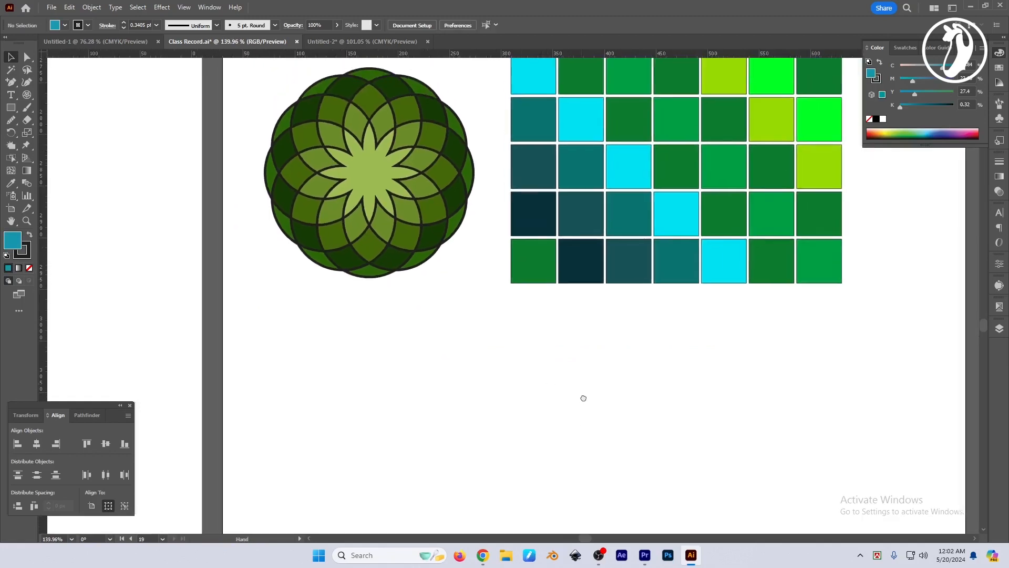
- Select the green flower pattern and place a duplicate directly below it, about 227 px lower
{"action": "mouse_move", "coordinate": [259, 87]}
{"action": "left_mouse_down"}
{"action": "mouse_move", "coordinate": [434, 311]}
{"action": "mouse_move", "coordinate": [474, 323]}
{"action": "left_mouse_up"}
{"action": "left_click_drag", "start_coordinate": [597, 402], "coordinate": [570, 399]}
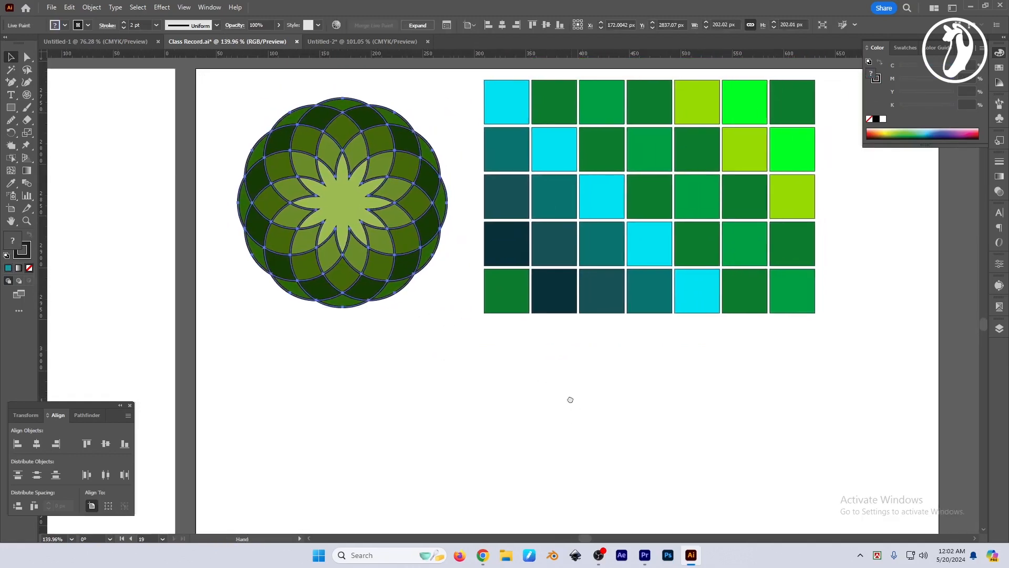
{"action": "left_click_drag", "start_coordinate": [675, 241], "coordinate": [650, 234]}
{"action": "left_click_drag", "start_coordinate": [357, 274], "coordinate": [403, 192]}
{"action": "left_click_drag", "start_coordinate": [412, 141], "coordinate": [419, 377]}
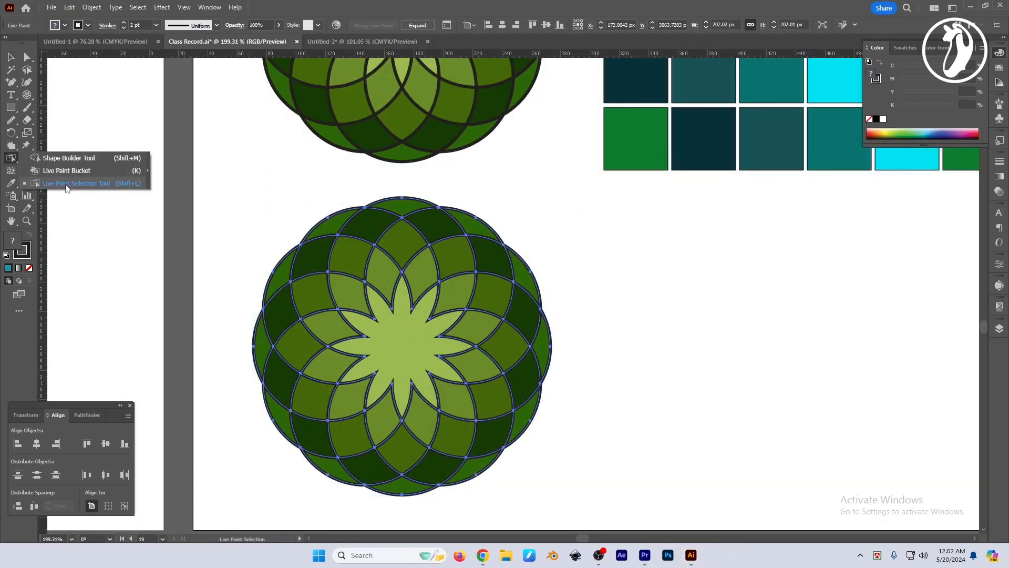
- Try deleting five pairs of adjacent faces around the copied flower using Live Paint Selection, and undo the deletion
{"action": "left_click", "coordinate": [101, 183]}
{"action": "left_click_drag", "start_coordinate": [439, 303], "coordinate": [462, 317]}
{"action": "left_click_drag", "start_coordinate": [462, 317], "coordinate": [507, 295]}
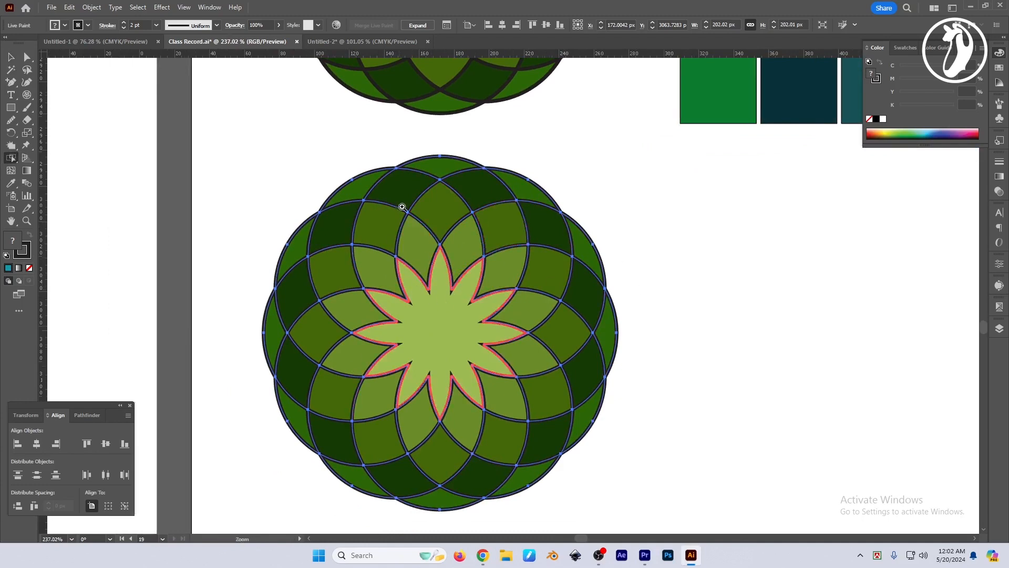
{"action": "left_click_drag", "start_coordinate": [401, 207], "coordinate": [440, 247]}
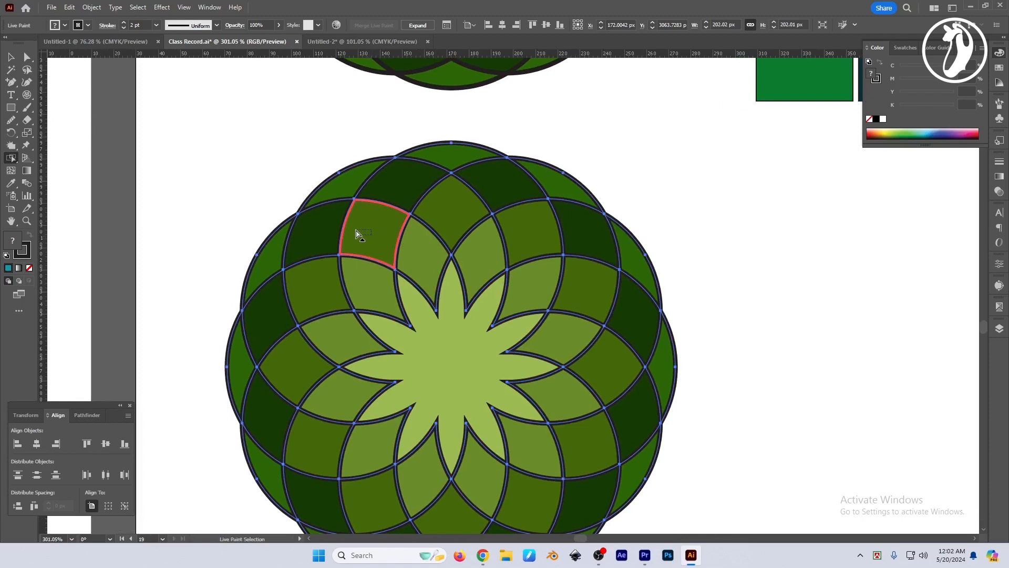
{"action": "left_click", "coordinate": [394, 199]}
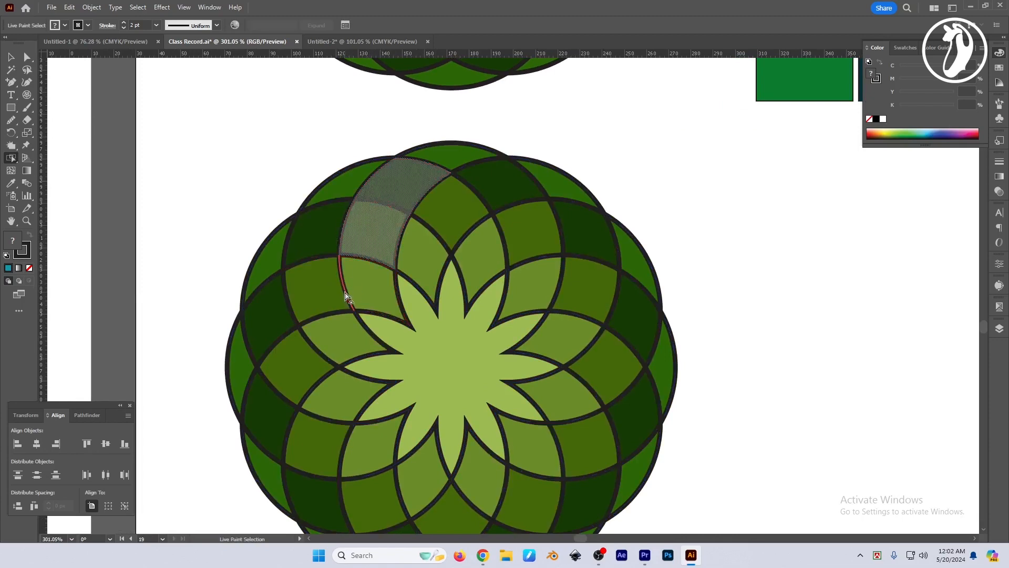
{"action": "double_click", "coordinate": [294, 362]}
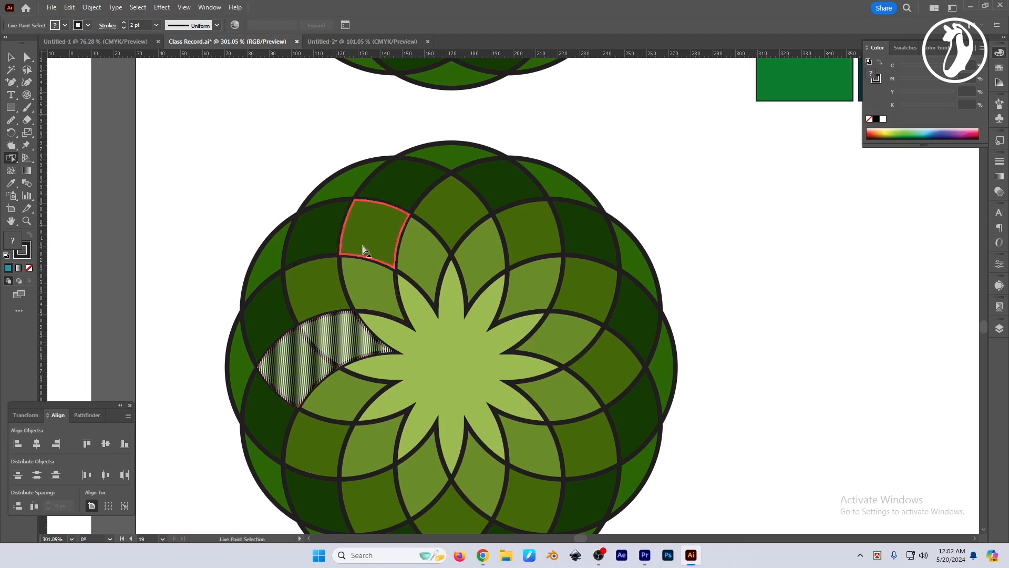
{"action": "double_click", "coordinate": [377, 230], "text": "shift"}
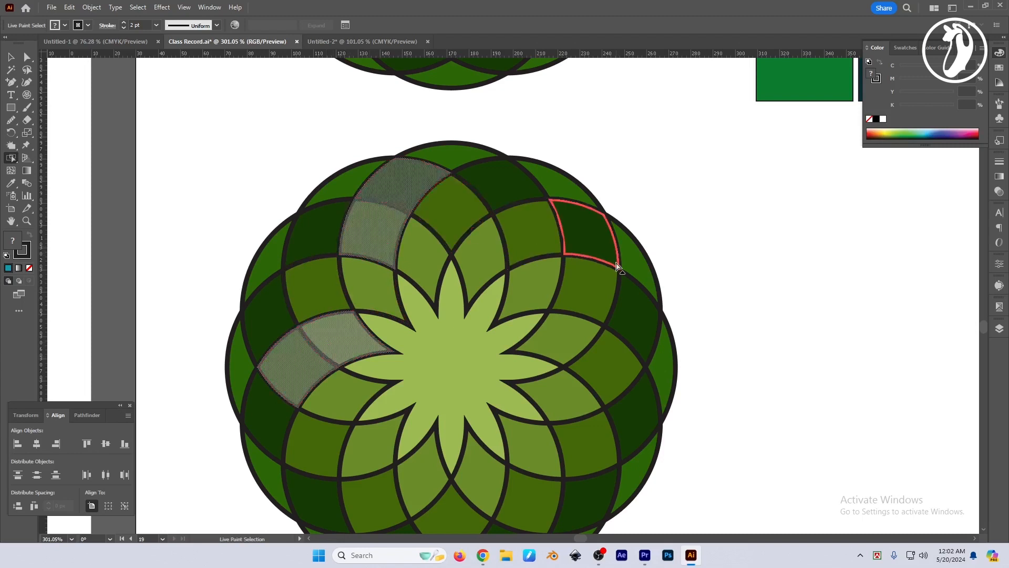
{"action": "double_click", "coordinate": [583, 241], "text": "shift"}
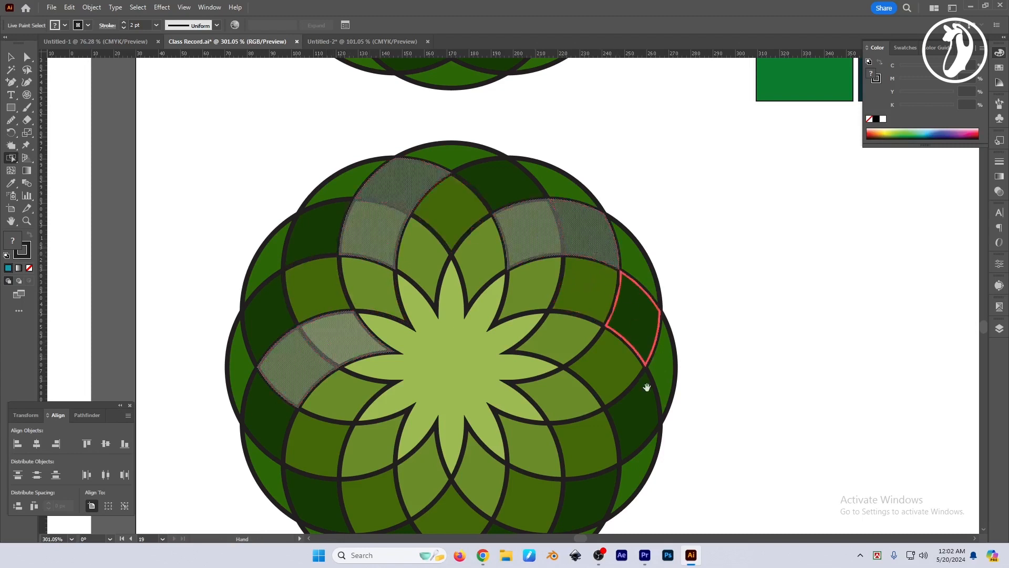
{"action": "left_click_drag", "start_coordinate": [646, 385], "coordinate": [651, 343]}
{"action": "double_click", "coordinate": [585, 400], "text": "shift"}
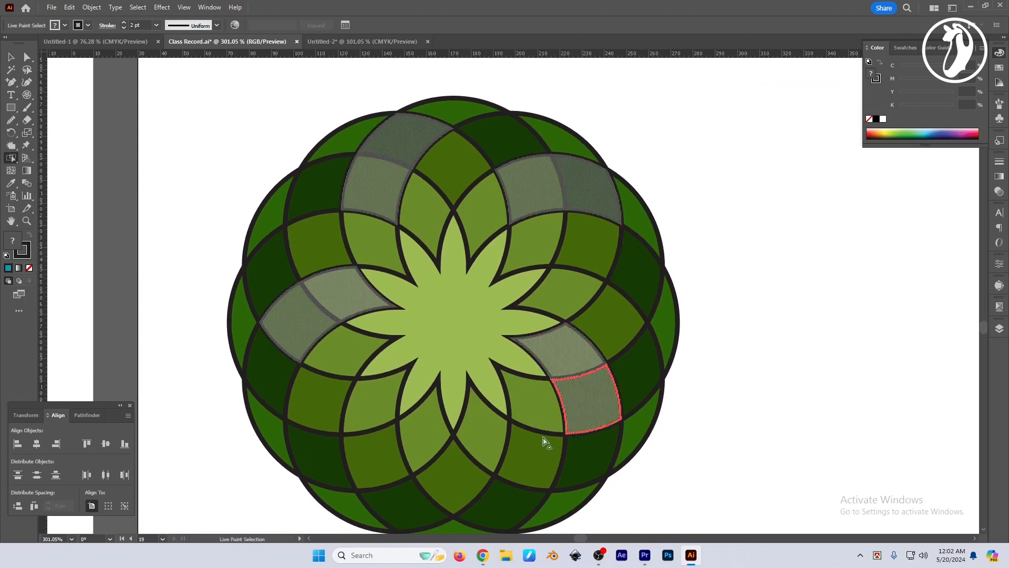
{"action": "double_click", "coordinate": [482, 437], "text": "shift"}
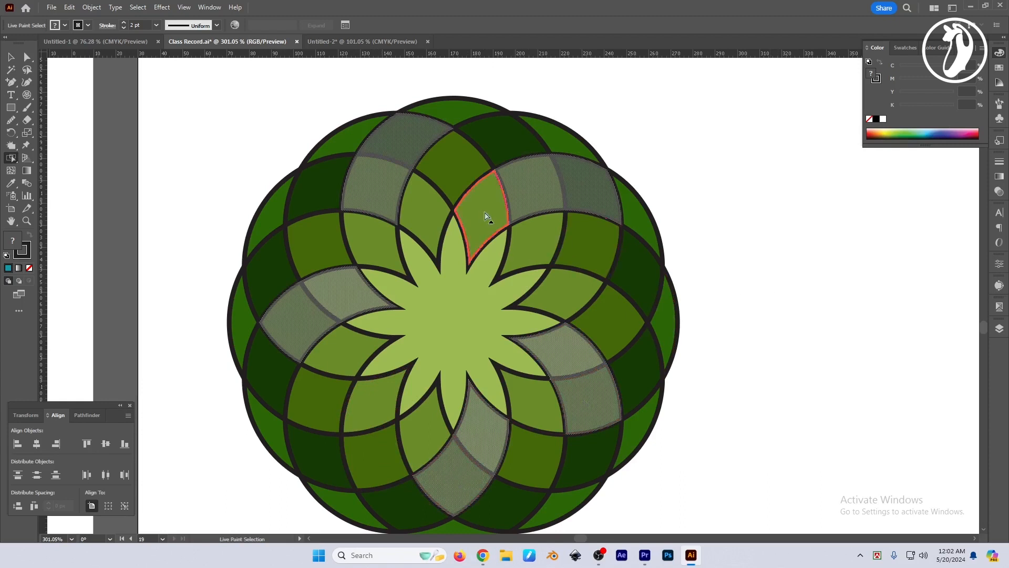
{"action": "key", "text": "Delete"}
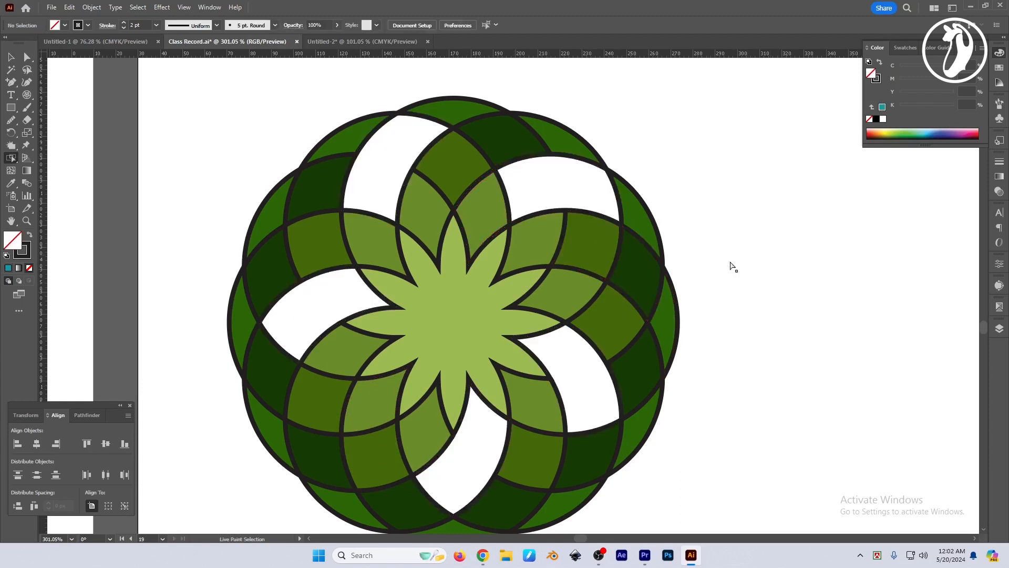
{"action": "left_click_drag", "start_coordinate": [767, 310], "coordinate": [773, 317]}
{"action": "key", "text": "ctrl+z"}
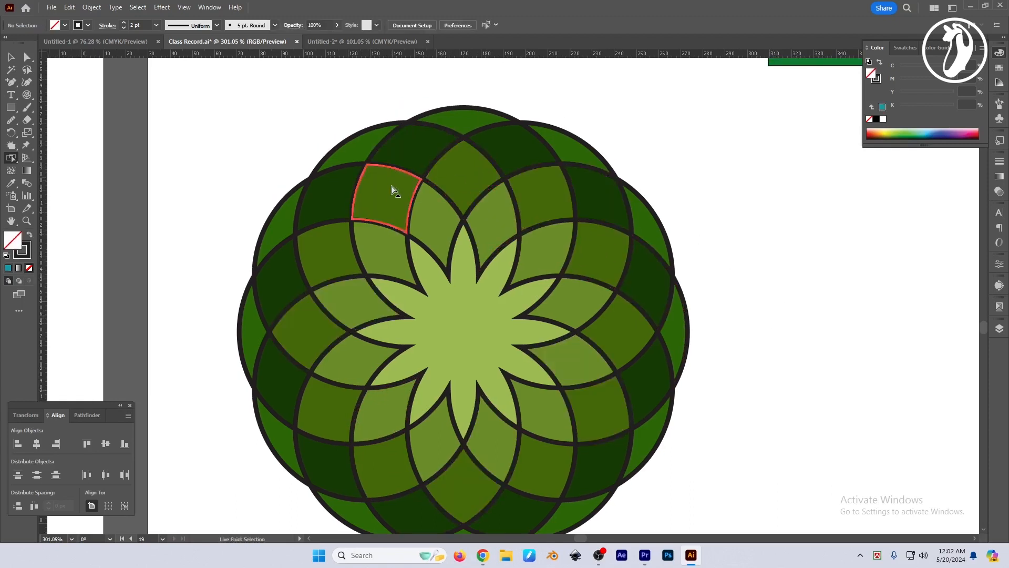
- Delete two adjacent faces near the copied flower's upper left and two adjacent faces near its upper right with Live Paint Selection
{"action": "left_click_drag", "start_coordinate": [394, 188], "coordinate": [416, 156]}
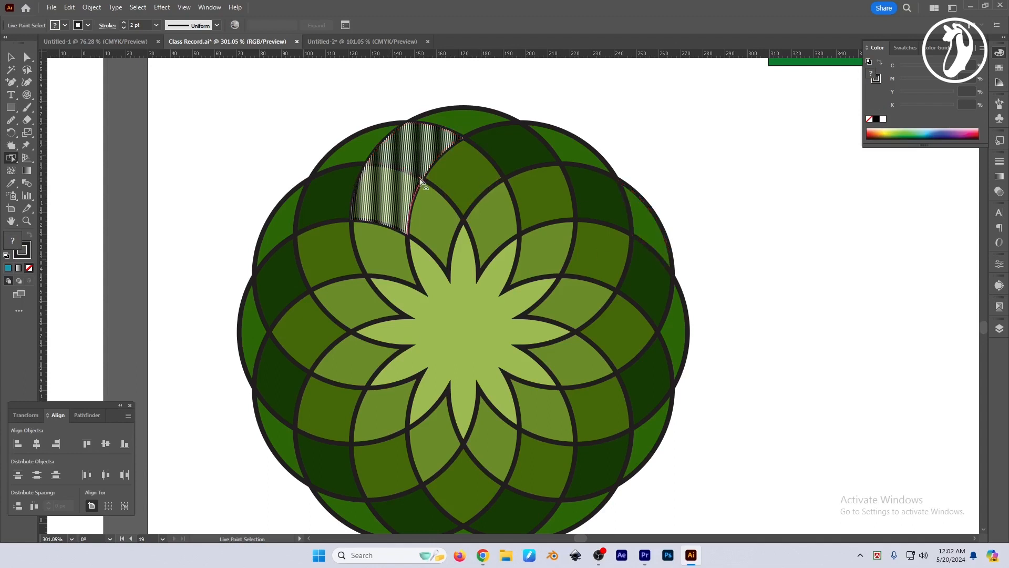
{"action": "key", "text": "Delete"}
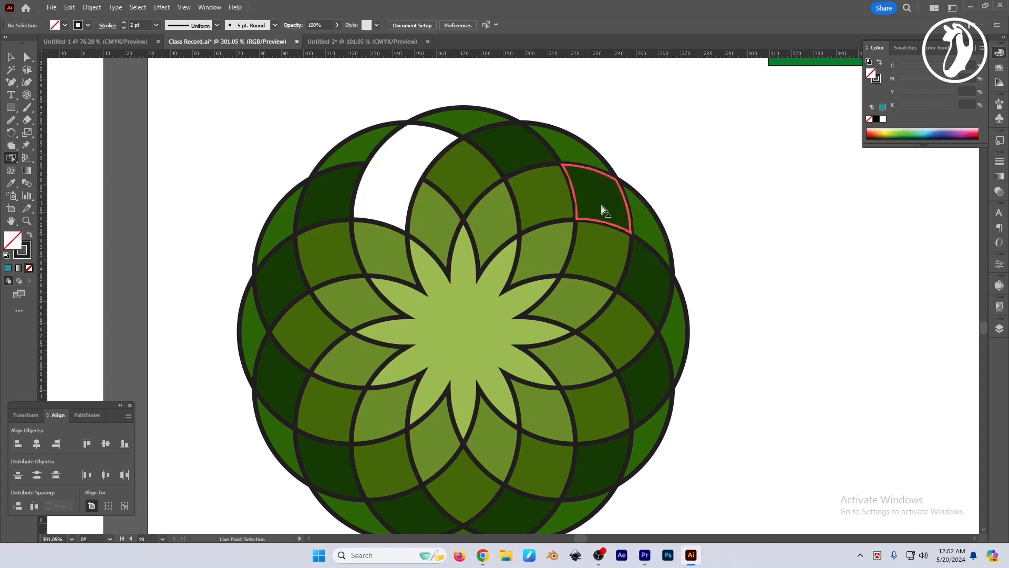
{"action": "left_click_drag", "start_coordinate": [600, 206], "coordinate": [601, 262]}
{"action": "key", "text": "Delete"}
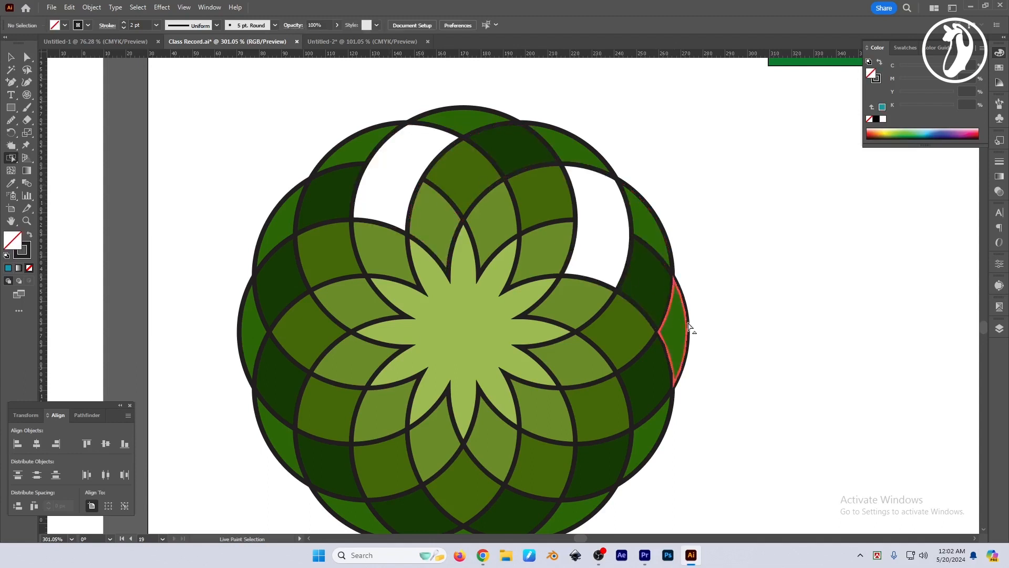
- Delete the copied flower's topmost outer rim face and the rim face above the emptied upper-right area
{"action": "scroll", "coordinate": [734, 348], "scroll_direction": "down", "scroll_amount": 1}
{"action": "scroll", "coordinate": [733, 348], "scroll_direction": "up", "scroll_amount": 3}
{"action": "left_click", "coordinate": [581, 165]}
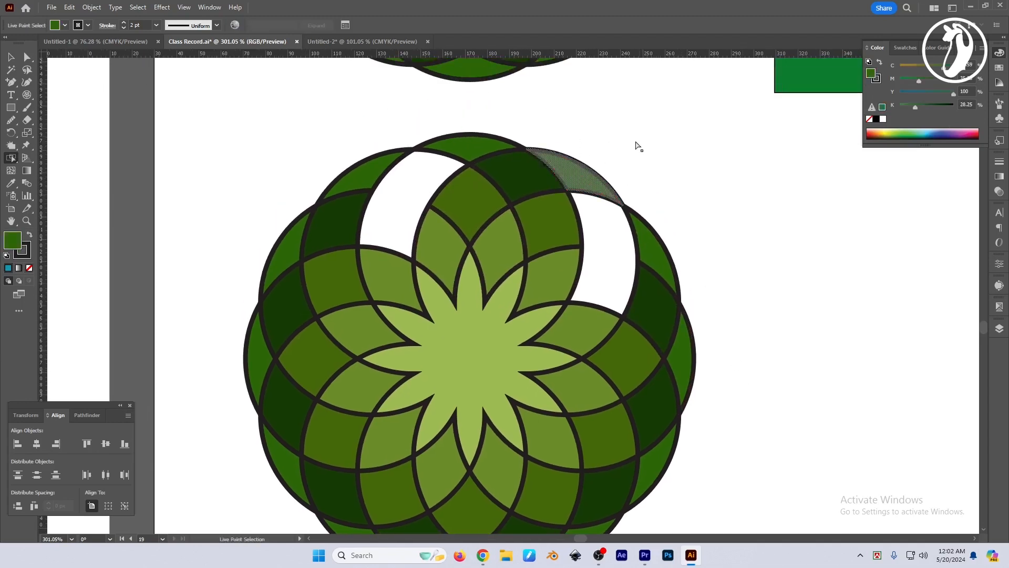
{"action": "key", "text": "Delete"}
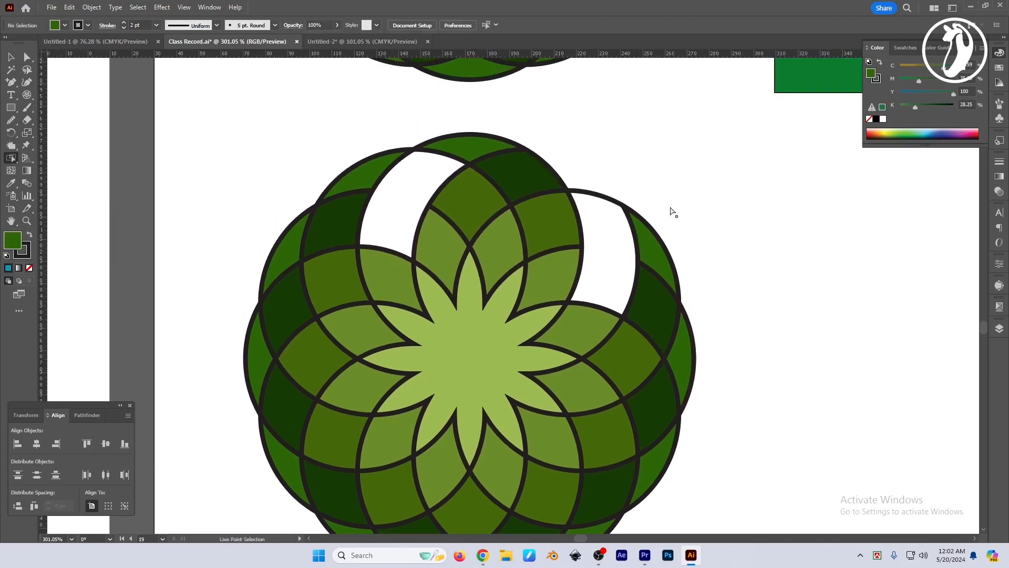
{"action": "left_click", "coordinate": [471, 146]}
{"action": "key", "text": "Delete"}
- Select the emptied upper-left face with Live Paint Selection and undo all the face deletions in the copied flower
{"action": "key", "text": "v"}
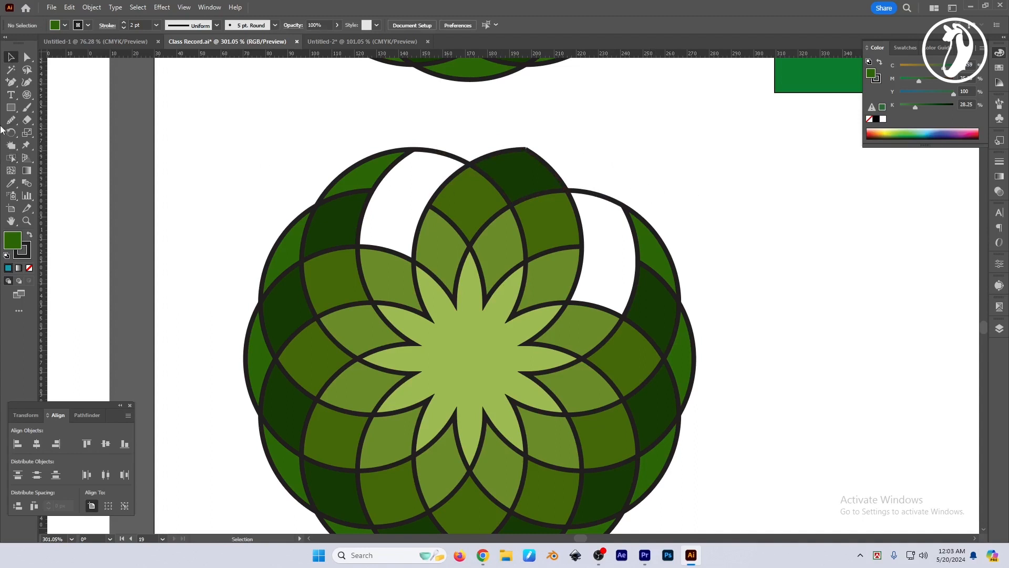
{"action": "left_click", "coordinate": [12, 164]}
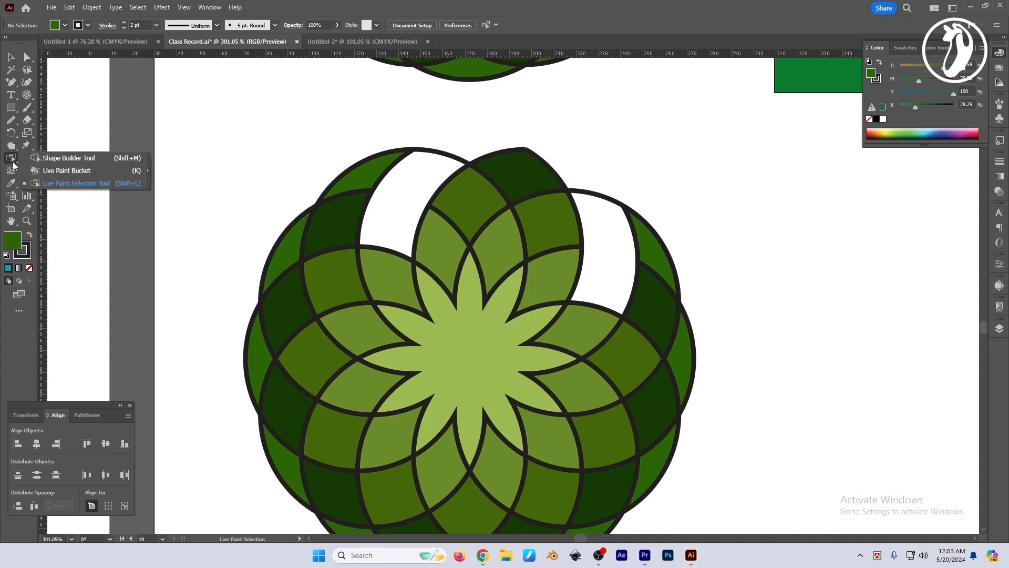
{"action": "left_click", "coordinate": [88, 184]}
{"action": "left_click", "coordinate": [389, 205]}
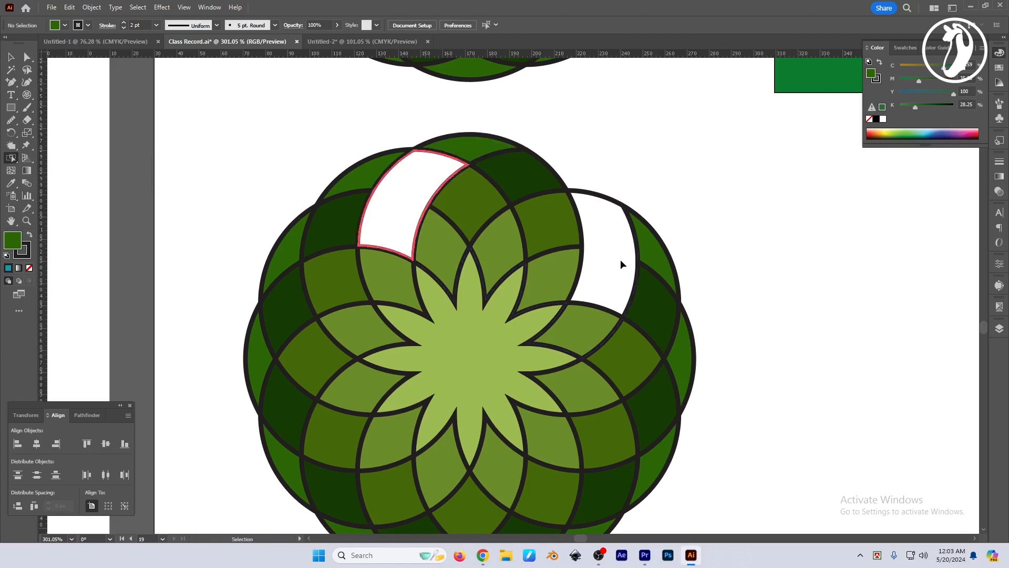
{"action": "key", "text": "ctrl+z"}
{"action": "key", "text": "ctrl+z"}
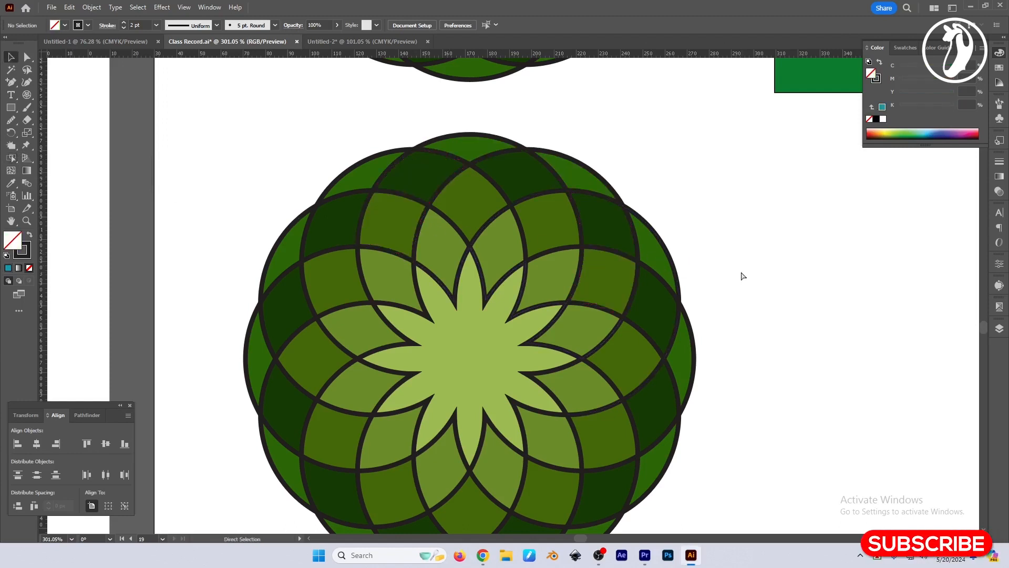
- Select the whole copied flower and try the Shape Builder tool on its Live Paint faces
{"action": "key", "text": "v"}
{"action": "left_click_drag", "start_coordinate": [771, 280], "coordinate": [768, 264]}
{"action": "mouse_move", "coordinate": [263, 152]}
{"action": "left_mouse_down"}
{"action": "mouse_move", "coordinate": [581, 347]}
{"action": "mouse_move", "coordinate": [707, 403]}
{"action": "left_mouse_up"}
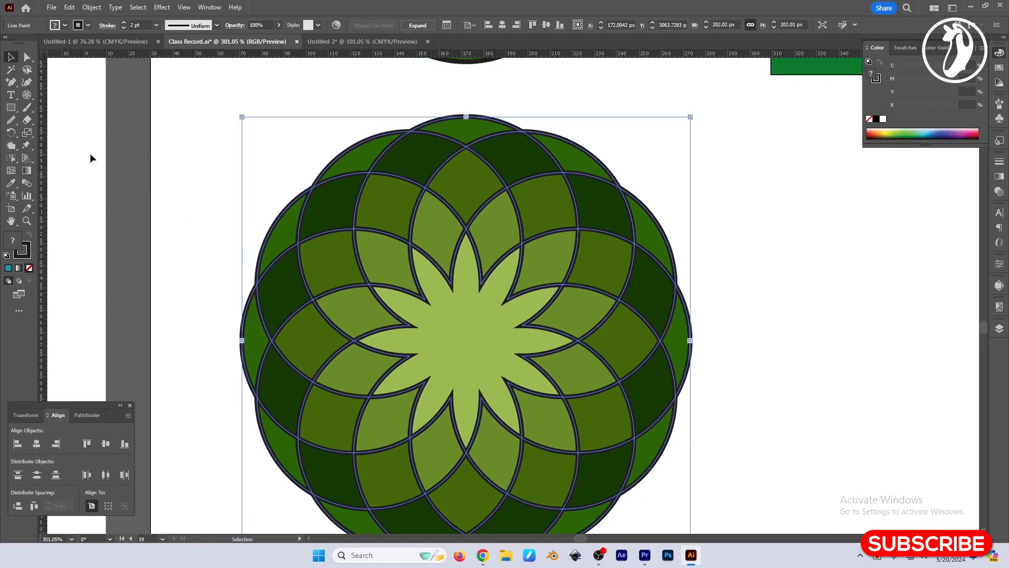
{"action": "left_click", "coordinate": [19, 160]}
{"action": "left_click", "coordinate": [58, 156]}
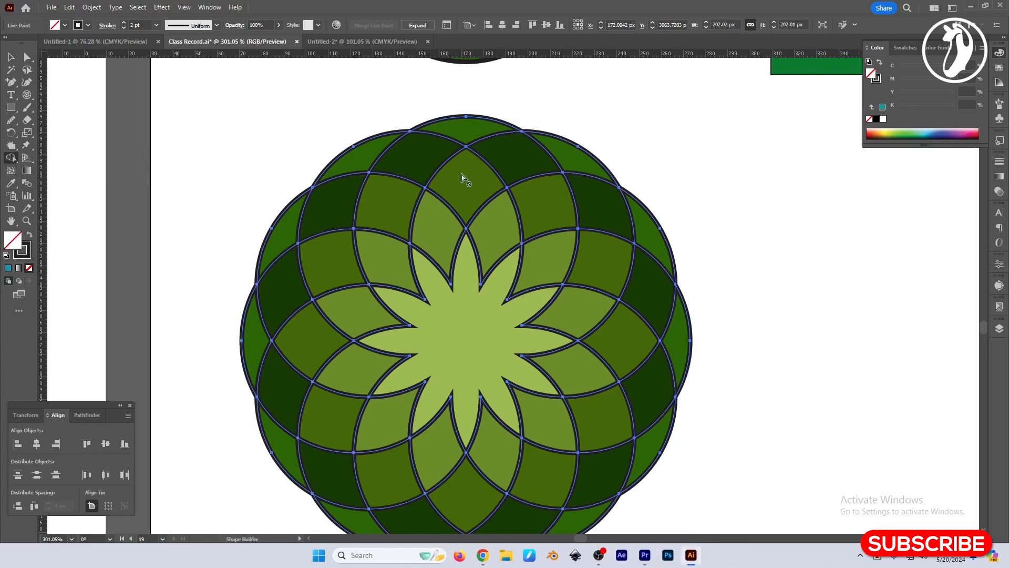
{"action": "key", "text": "v"}
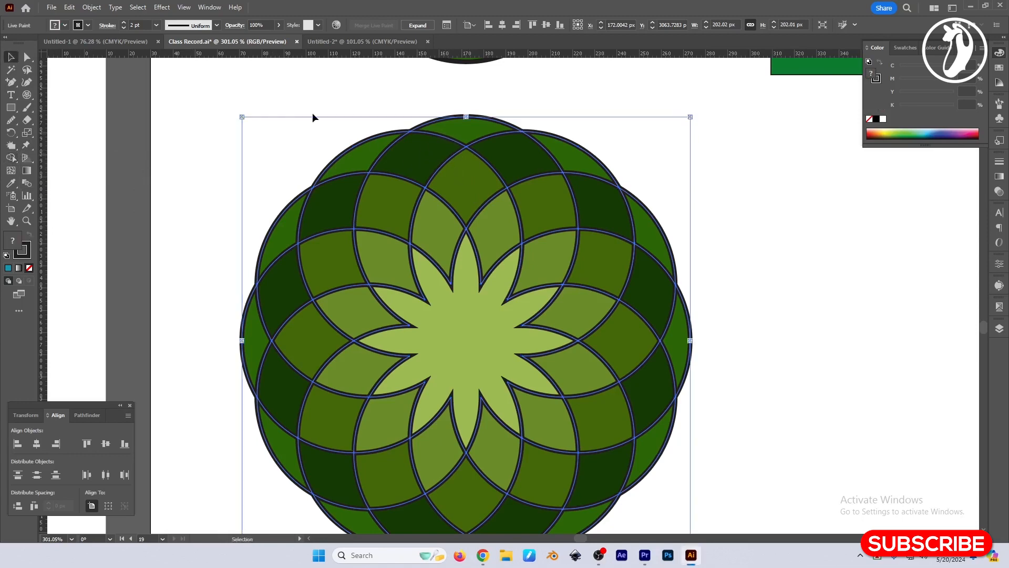
- Expand the copied flower's Live Paint object into ordinary shapes
{"action": "key", "text": "alt+o"}
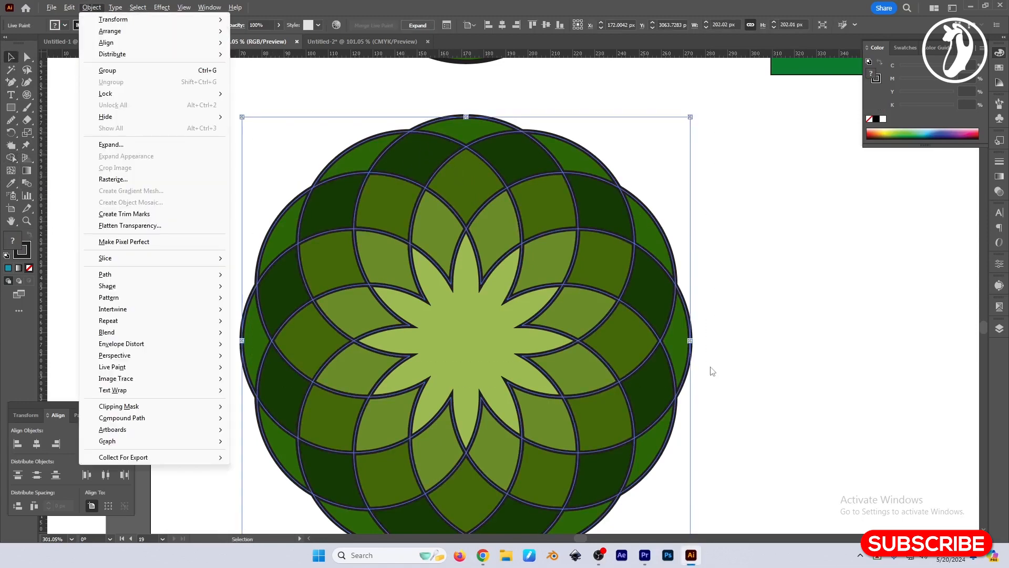
{"action": "left_click", "coordinate": [114, 144]}
{"action": "key", "text": "Return"}
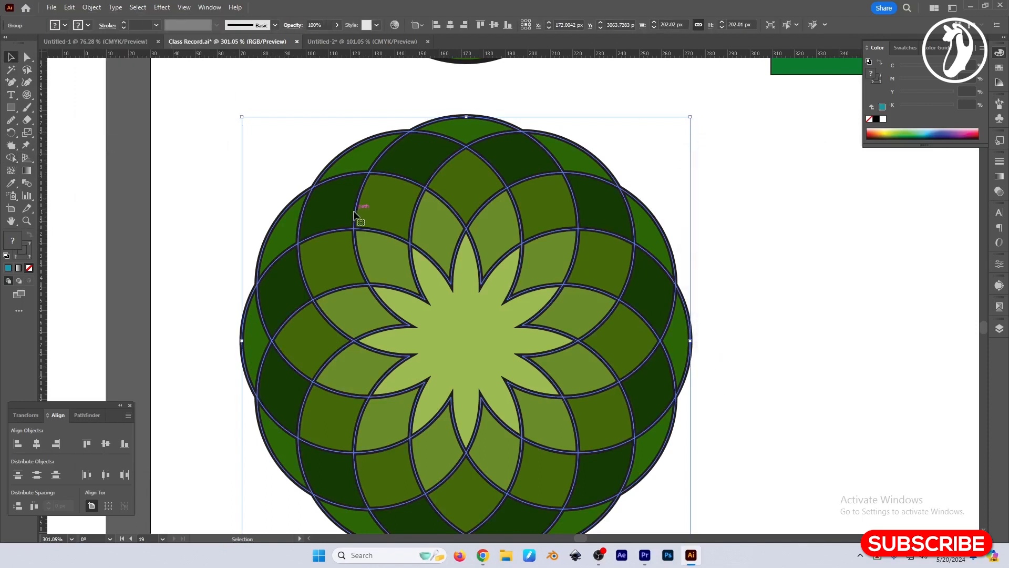
- Try merging three pairs of adjacent faces of the expanded flower using Shape Builder with no fill, and undo all three merges
{"action": "left_click", "coordinate": [10, 158]}
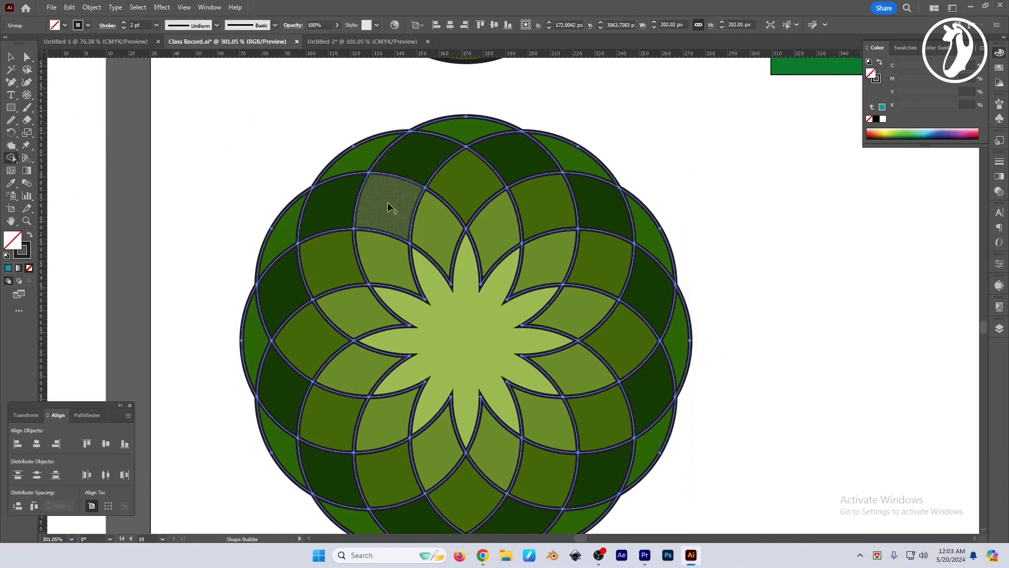
{"action": "left_click_drag", "start_coordinate": [393, 208], "coordinate": [400, 170]}
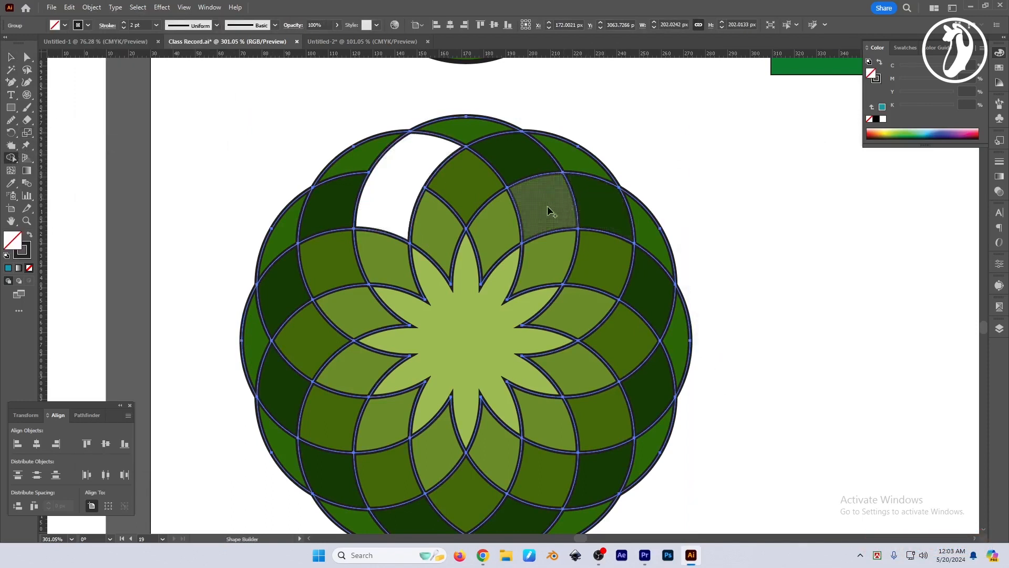
{"action": "left_click_drag", "start_coordinate": [548, 208], "coordinate": [611, 212]}
{"action": "left_click_drag", "start_coordinate": [609, 265], "coordinate": [649, 294]}
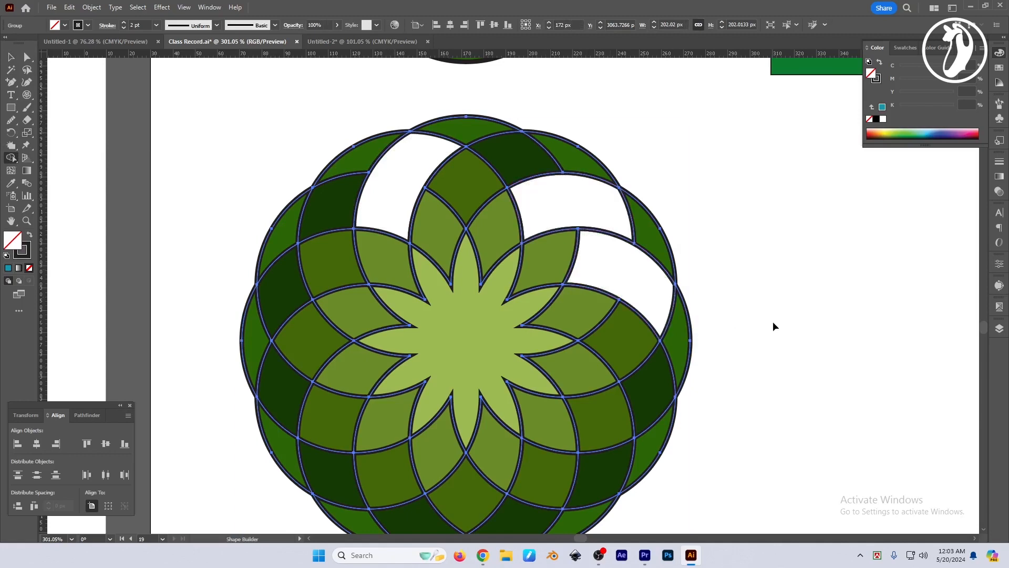
{"action": "key", "text": "ctrl+z"}
{"action": "key", "text": "ctrl+z"}
{"action": "key", "text": "ctrl+z"}
{"action": "left_click", "coordinate": [11, 157]}
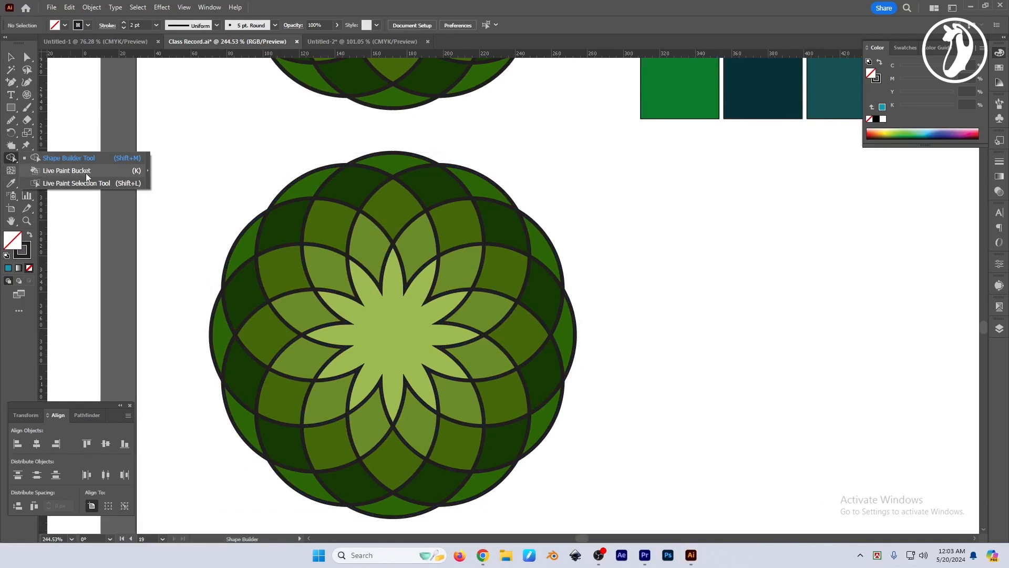
{"action": "left_click", "coordinate": [86, 173]}
{"action": "left_click", "coordinate": [11, 57]}
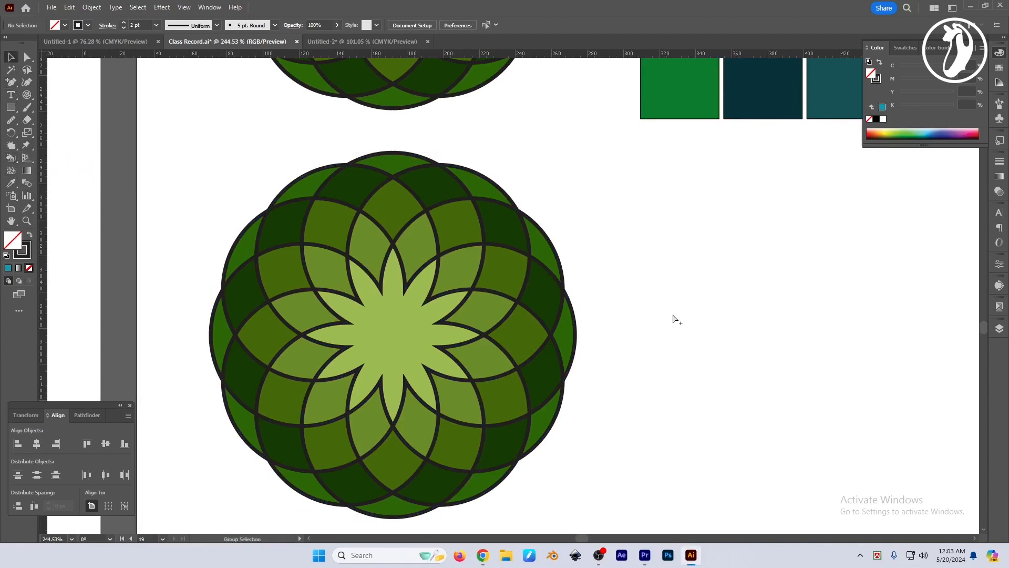